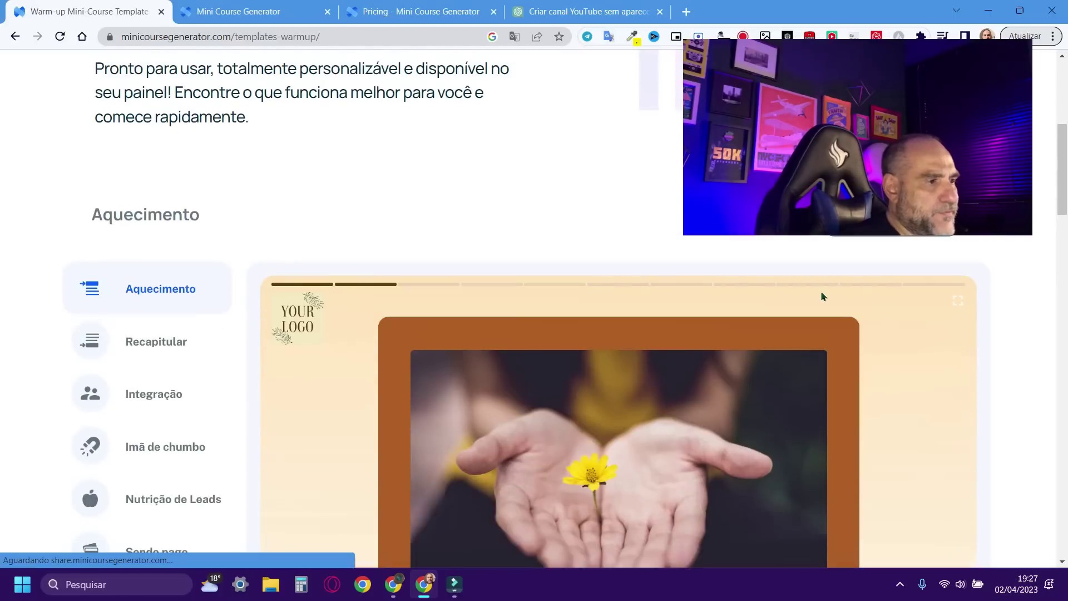
# Step: Examine the preview cards of the Aquecimento (warm-up) mini-course template
pyautogui.scroll(-7, 815, 298)
pyautogui.scroll(-12, 795, 318)
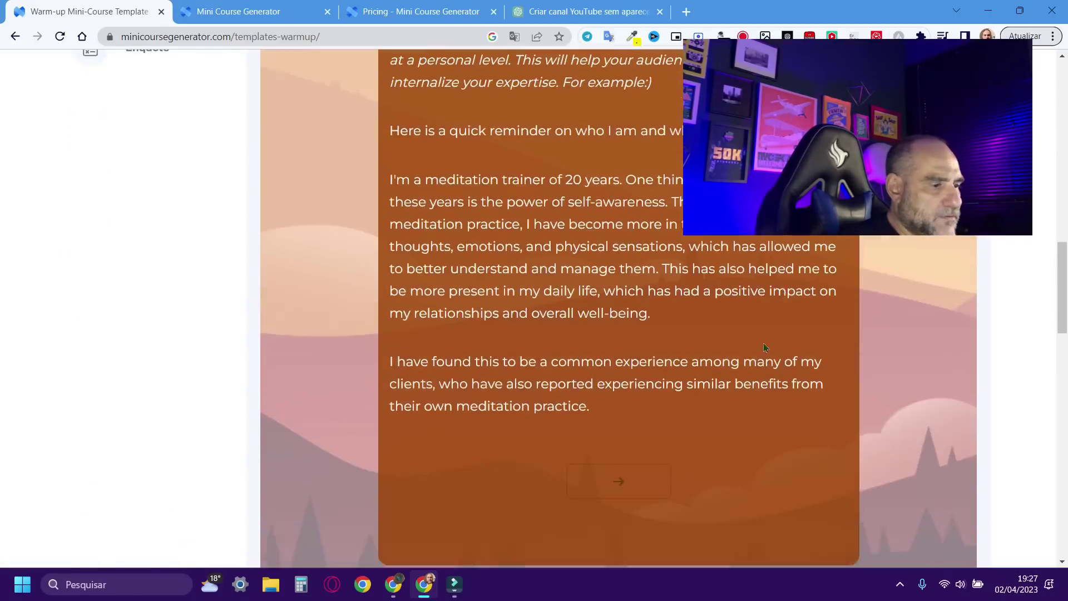
pyautogui.scroll(-3, 625, 329)
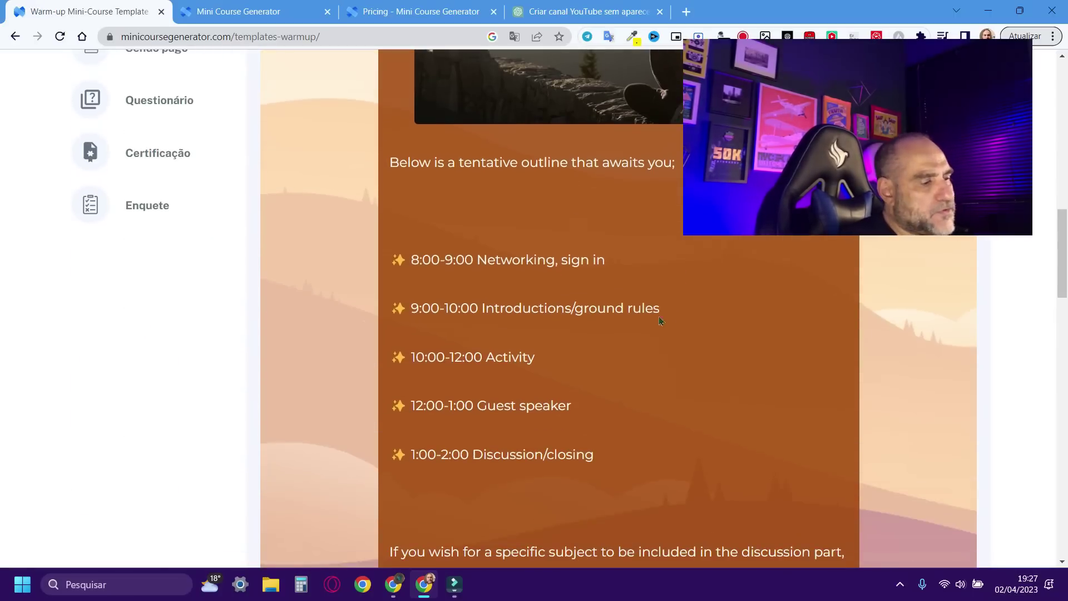
pyautogui.scroll(8, 624, 329)
pyautogui.scroll(-1, 263, 289)
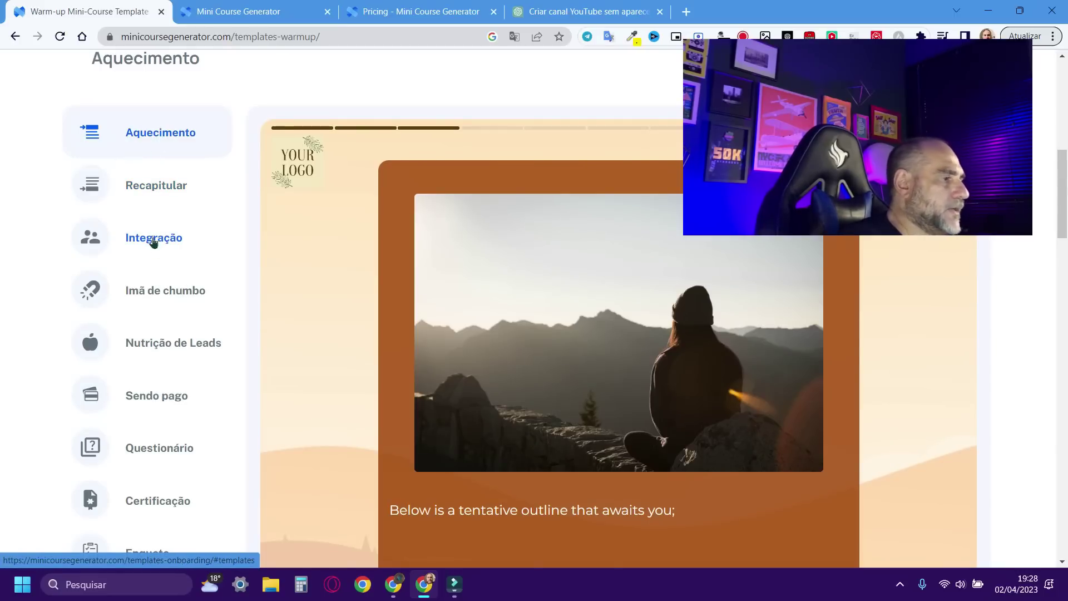
# Step: Open the lead magnet template and examine its sample card and the "What's it for?" explanation
pyautogui.click(160, 291)
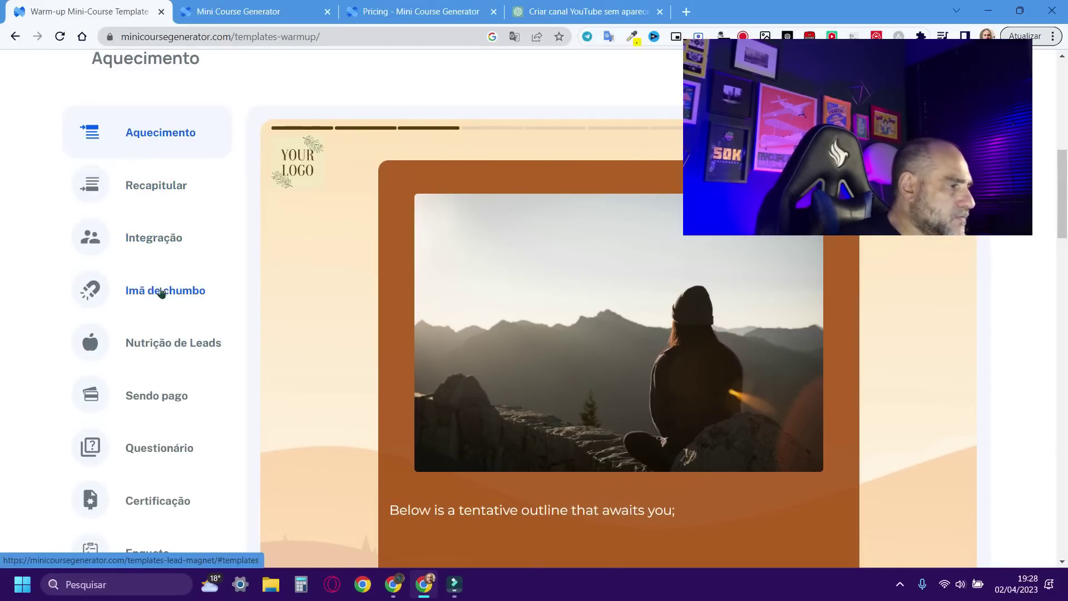
pyautogui.scroll(-5, 377, 312)
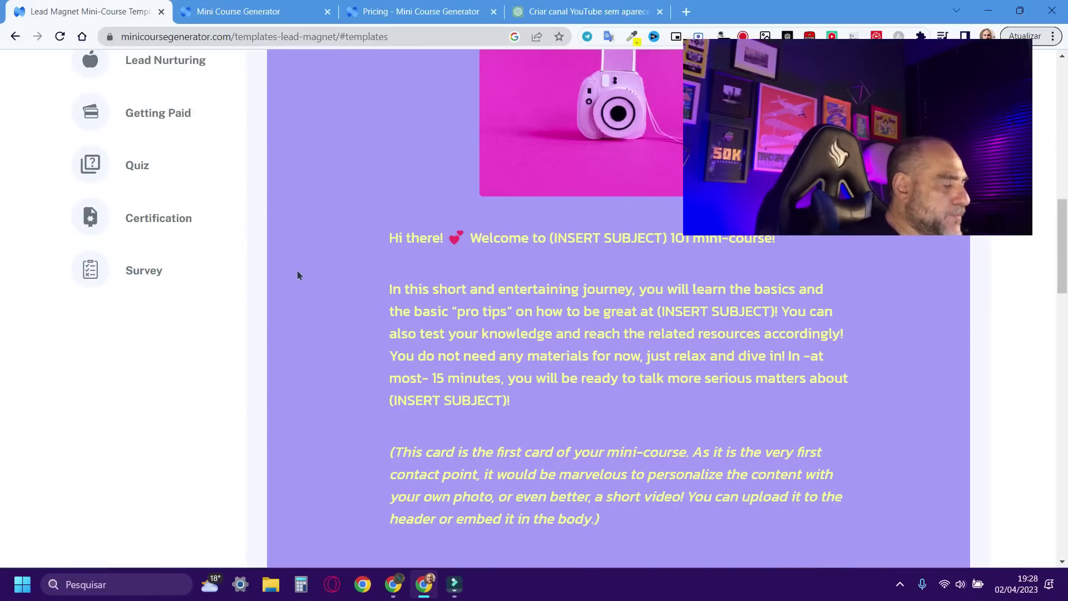
pyautogui.scroll(4, 296, 273)
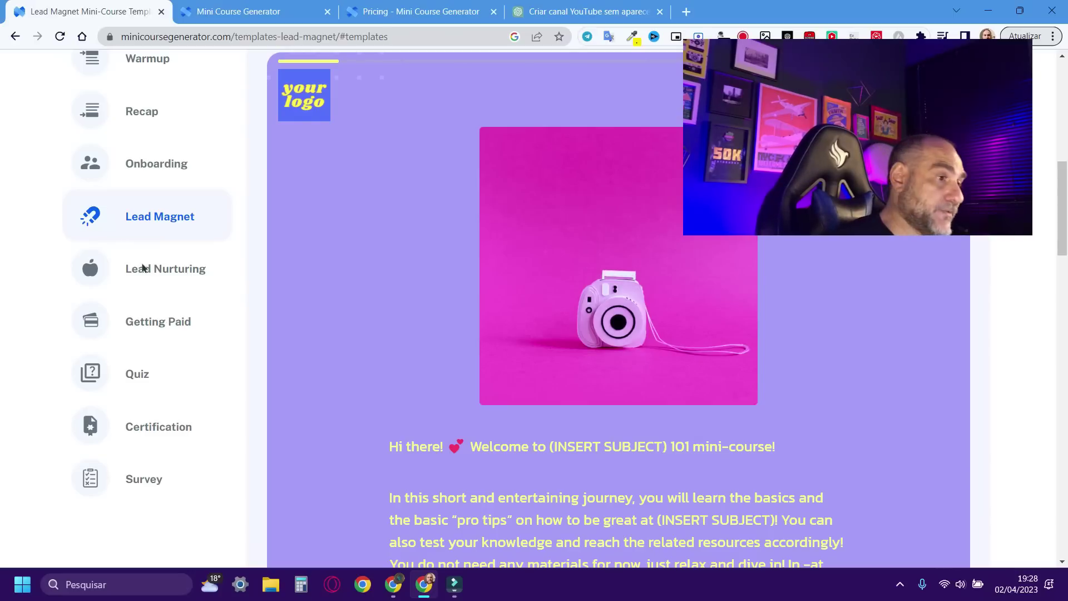
pyautogui.scroll(-2, 328, 321)
pyautogui.scroll(-15, 710, 336)
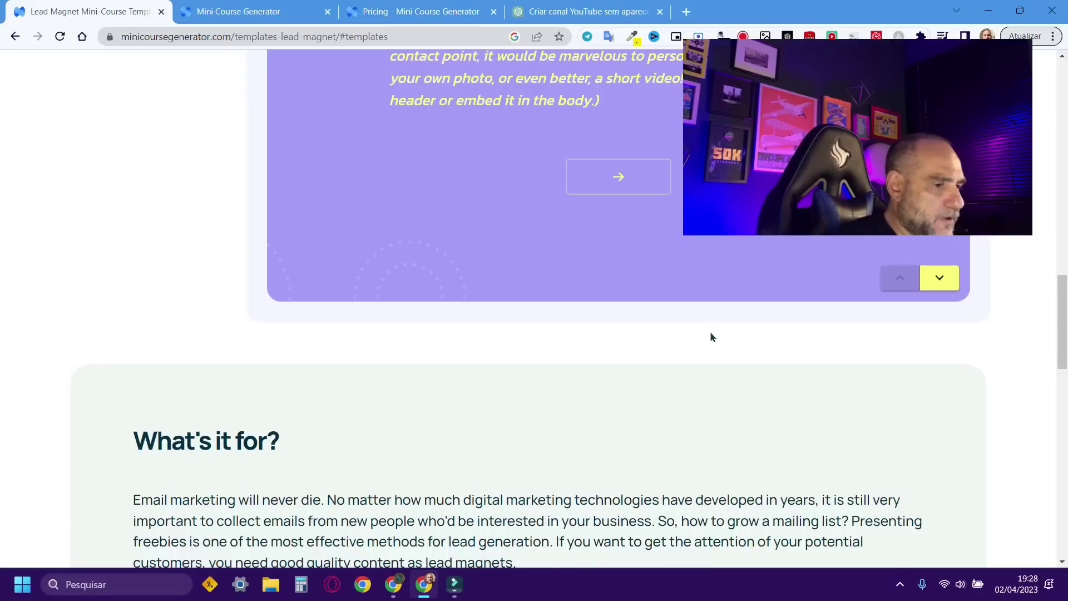
pyautogui.scroll(-5, 712, 336)
pyautogui.scroll(15, 713, 336)
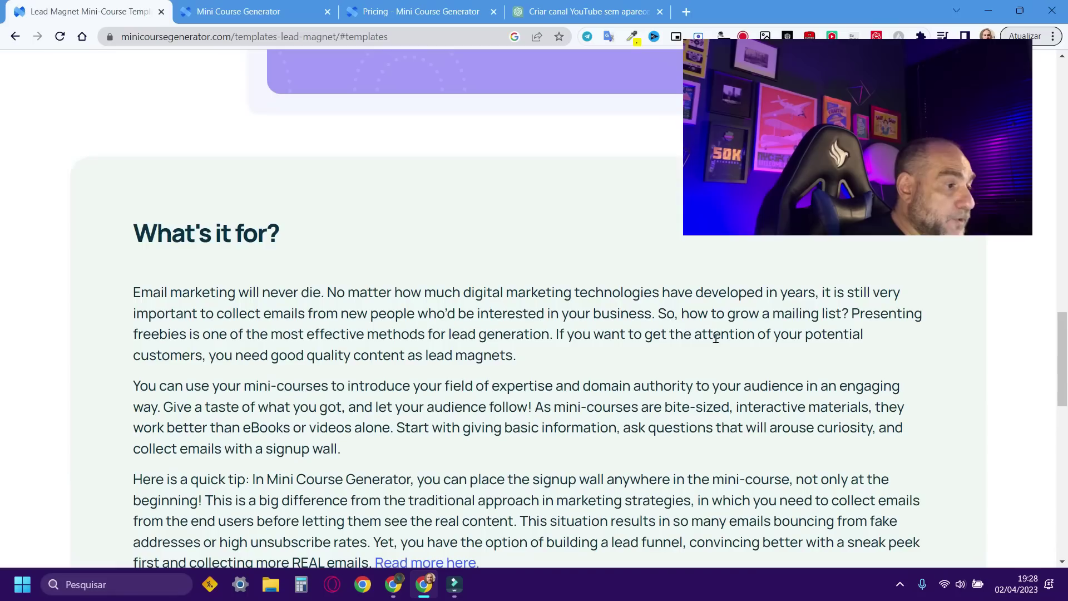
pyautogui.scroll(15, 716, 338)
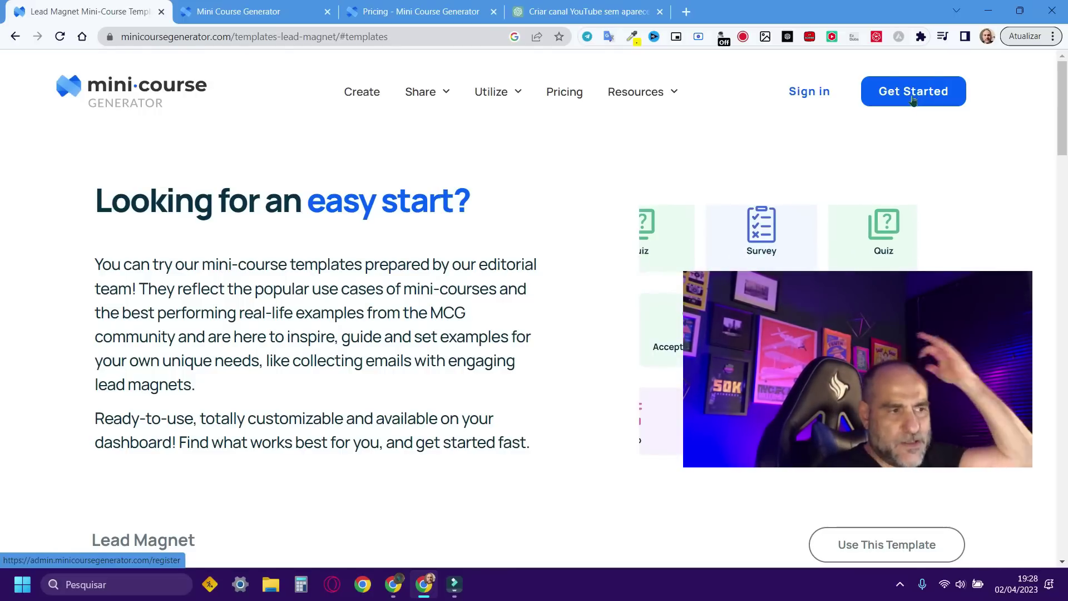
# Step: Start a new mini-course in Collection - 1 with the AI assistant, with the page translated into Portuguese
pyautogui.click(280, 19)
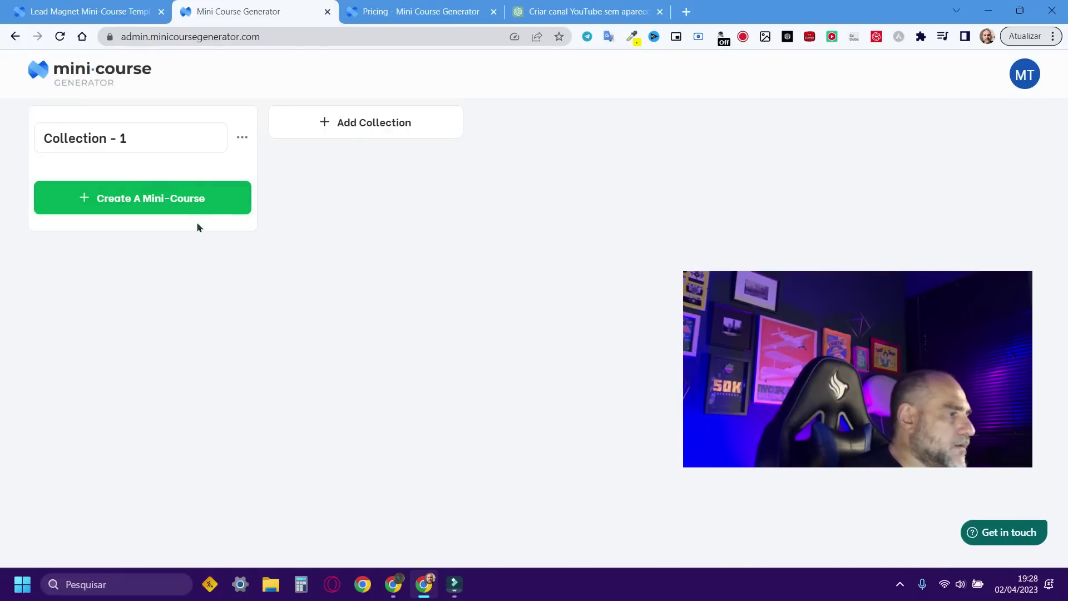
pyautogui.click(194, 199)
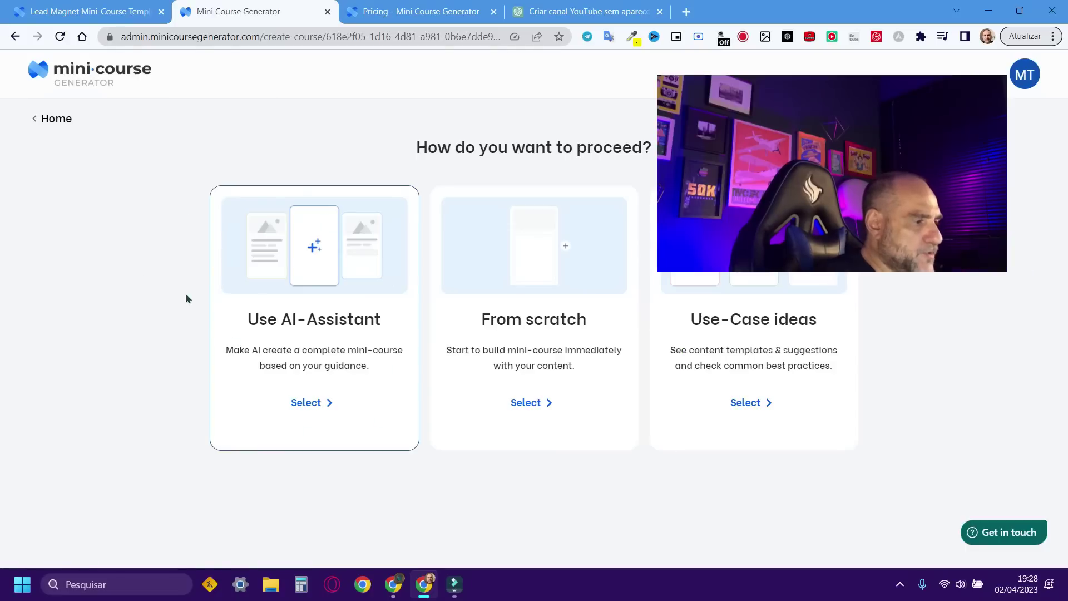
pyautogui.rightClick(238, 144)
pyautogui.click(295, 325)
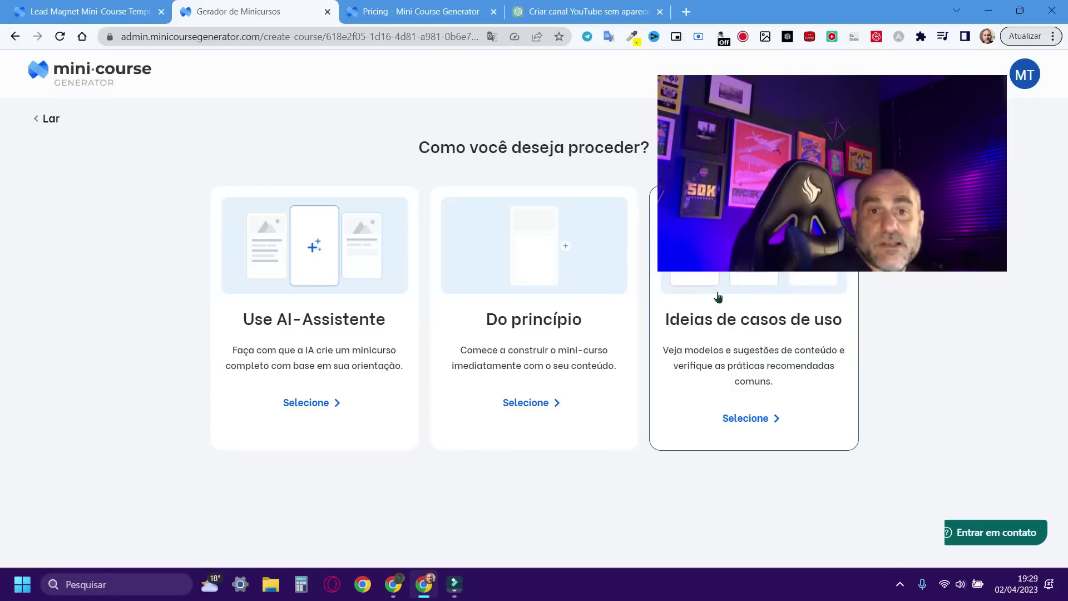
pyautogui.click(293, 334)
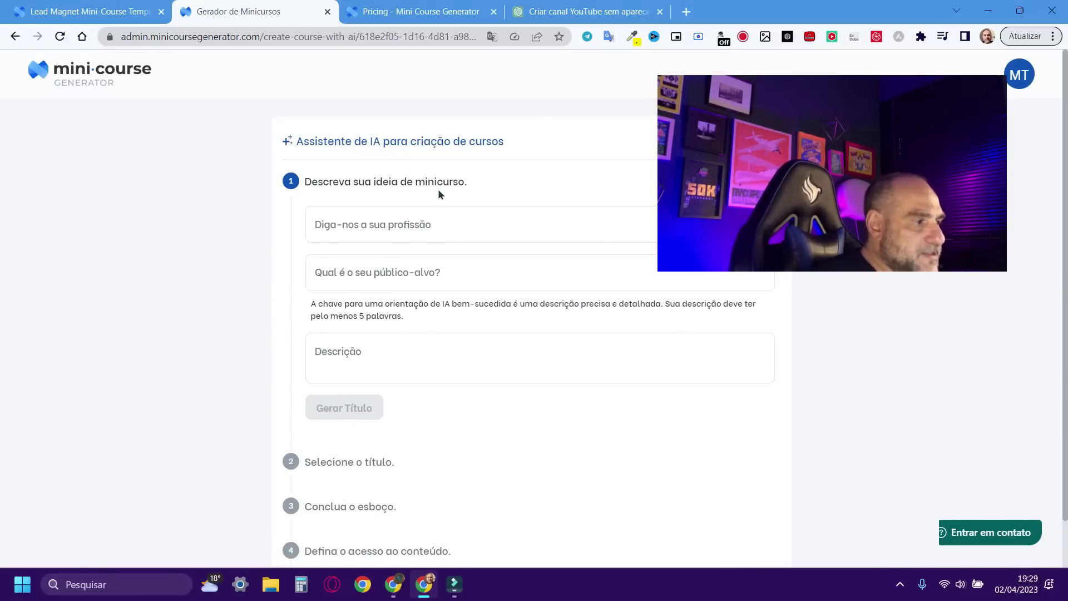
# Step: Copy the course description paragraphs from the ChatGPT answer and paste them into the assistant's profession field
pyautogui.click(434, 225)
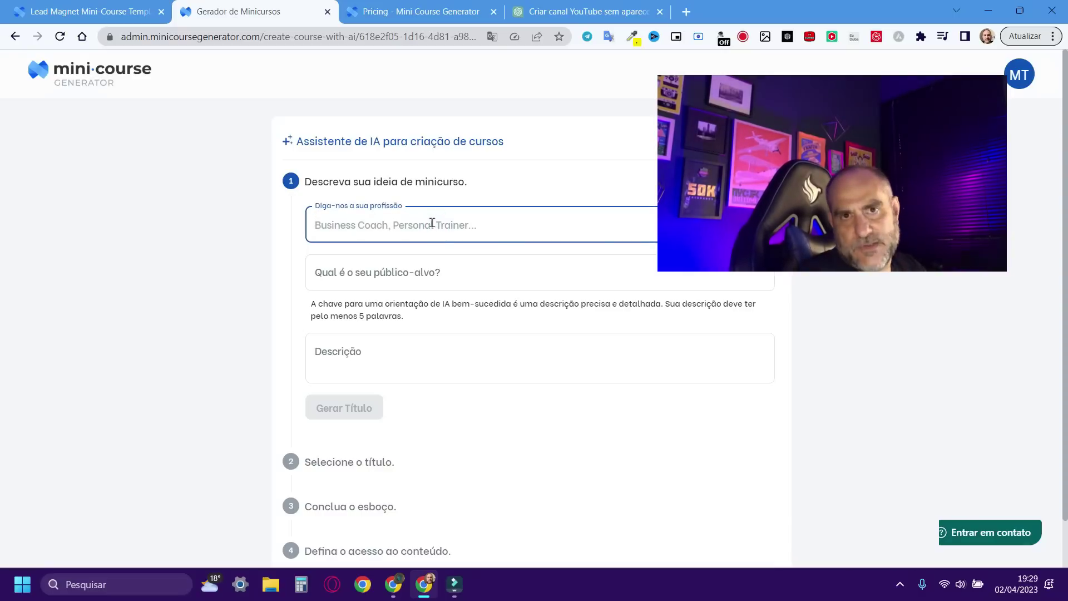
pyautogui.click(593, 12)
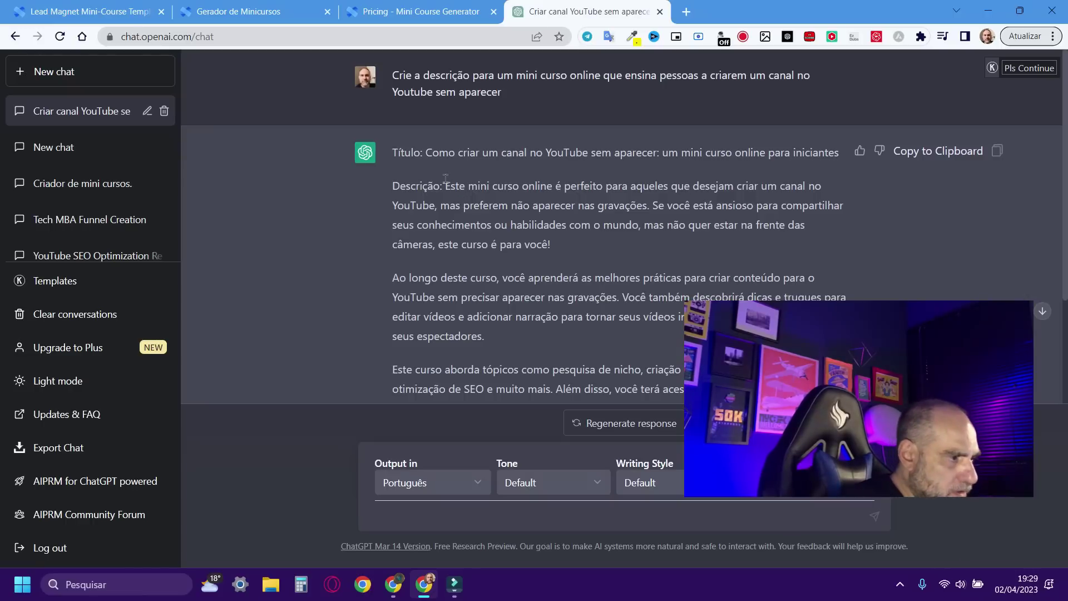
pyautogui.moveTo(447, 186); pyautogui.dragTo(464, 335)
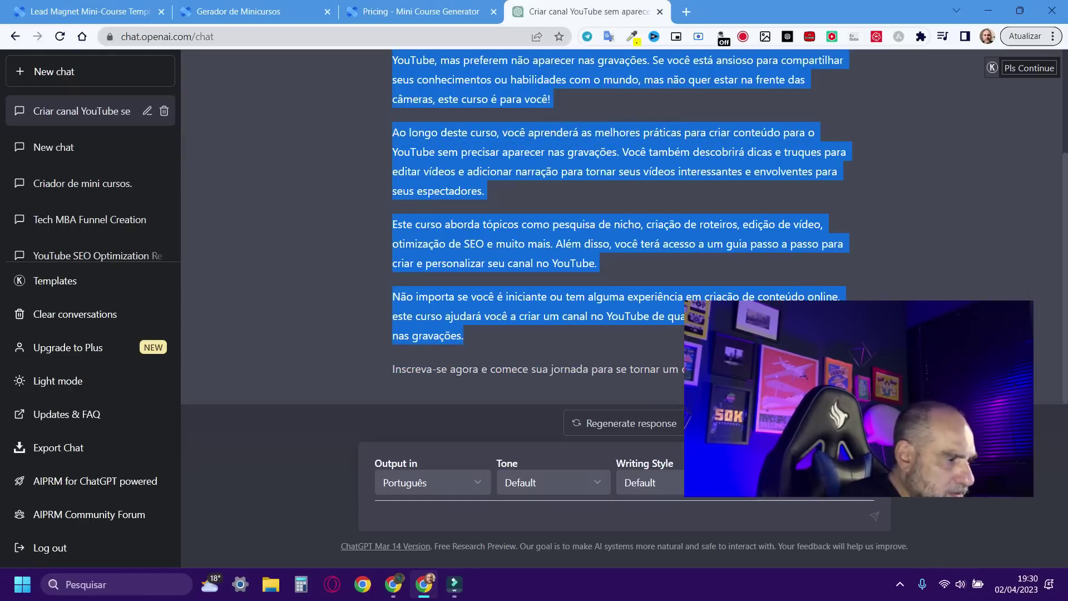
pyautogui.click(294, 11)
pyautogui.hotkey('ctrl', 'v')
# Step: Set the target audience to "Pessoas que querem ser youtubers" and replace the profession text with "redator"
pyautogui.click(427, 275)
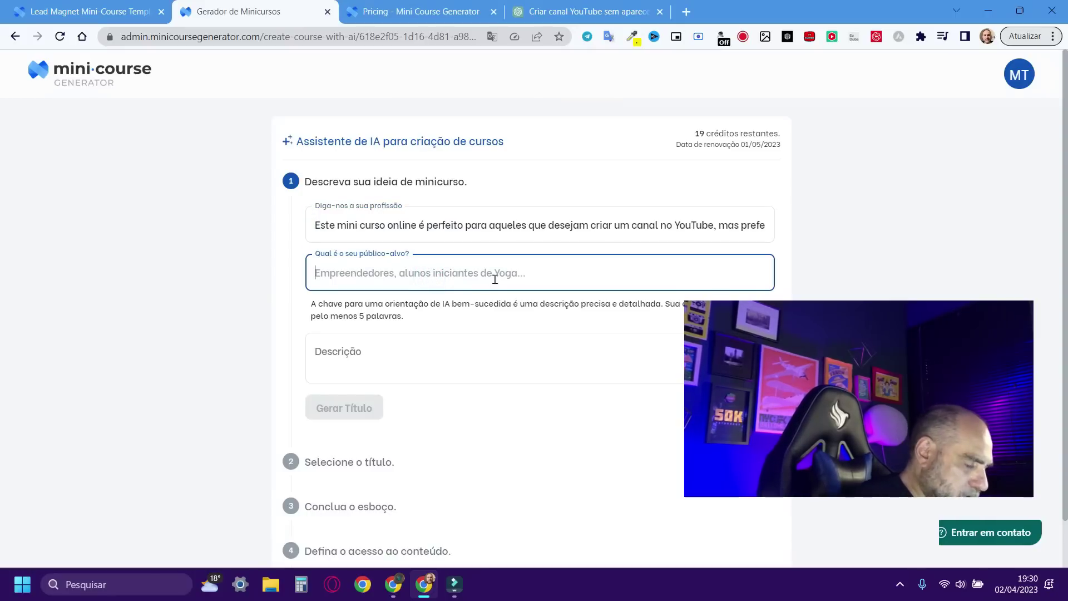
pyautogui.write('Pessoas que querem ser youtubers')
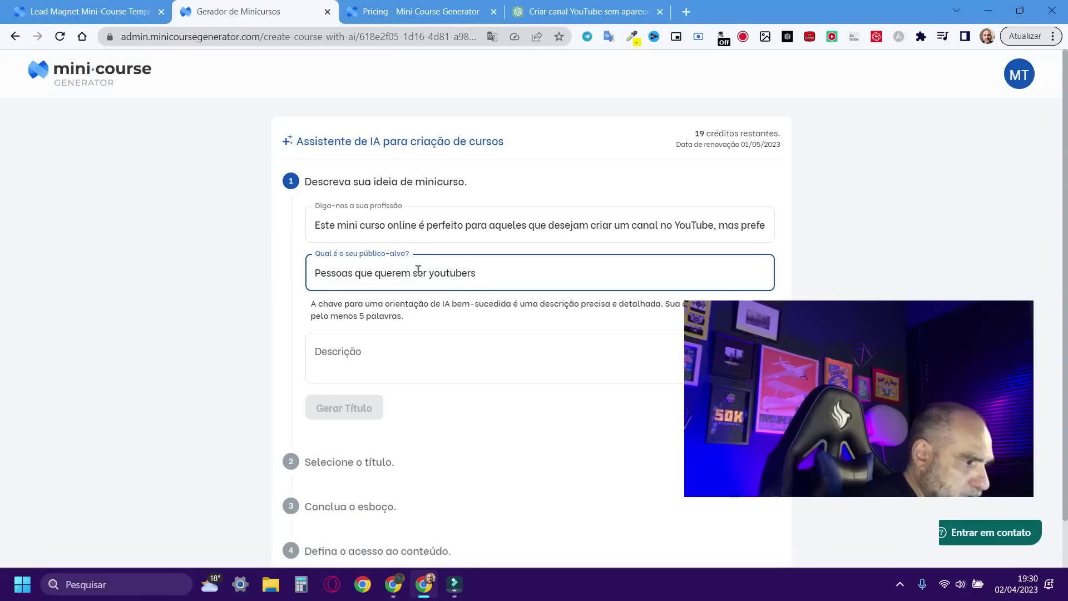
pyautogui.moveTo(323, 229); pyautogui.dragTo(801, 244)
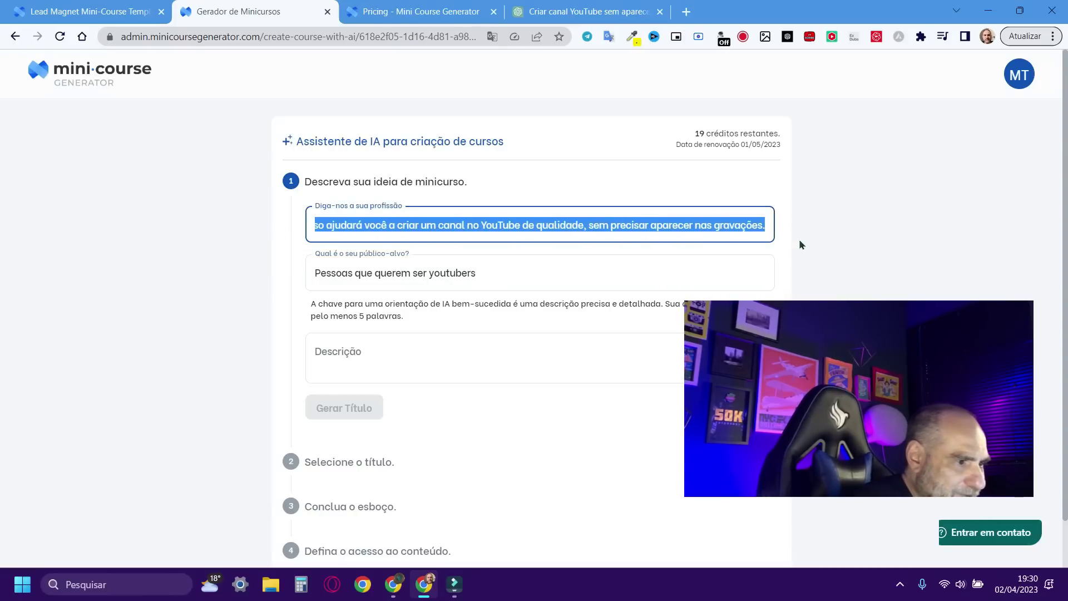
pyautogui.press('BackSpace')
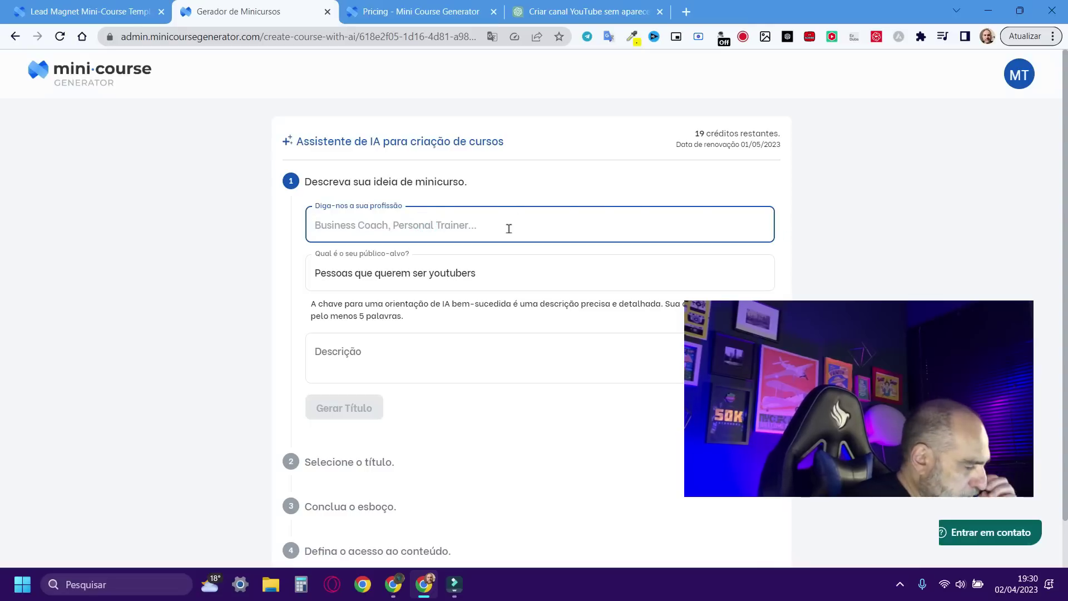
pyautogui.write('redo')
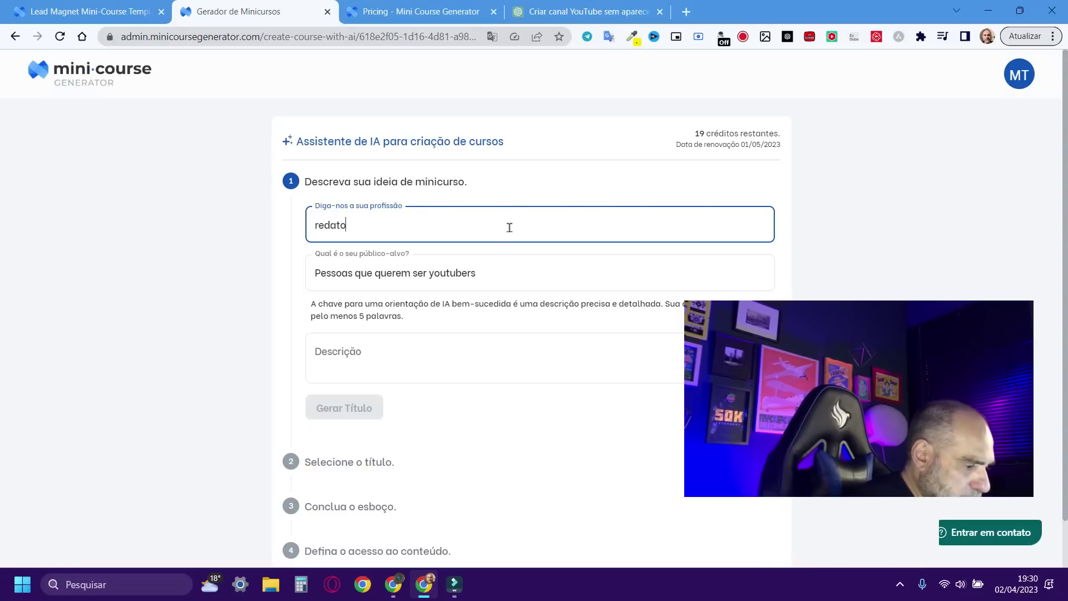
# Step: Paste the copied ChatGPT text as the mini-course description and generate title suggestions
pyautogui.click(398, 362)
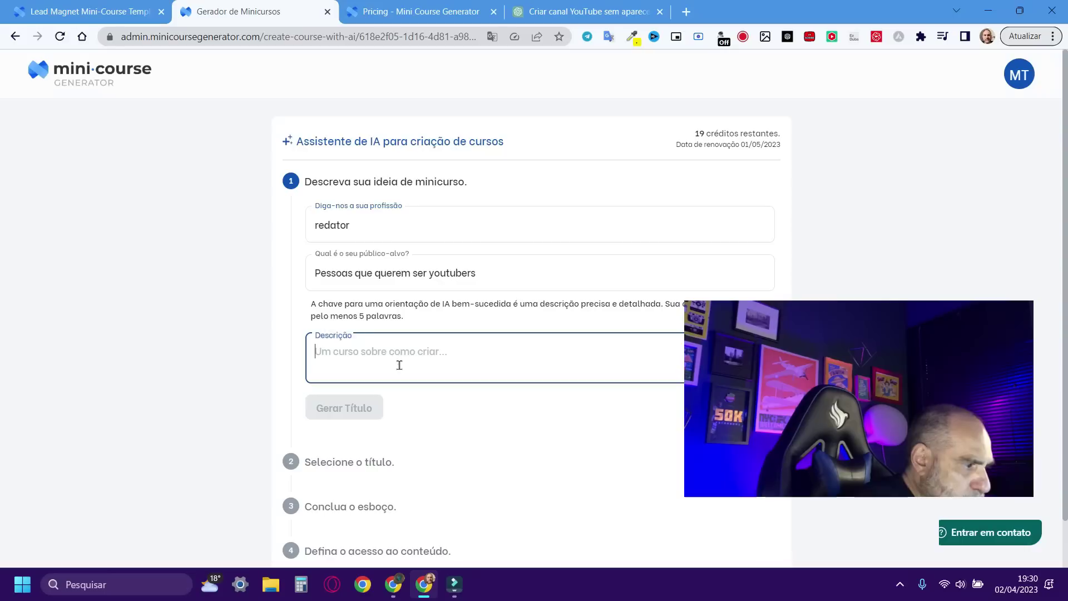
pyautogui.hotkey('ctrl', 'v')
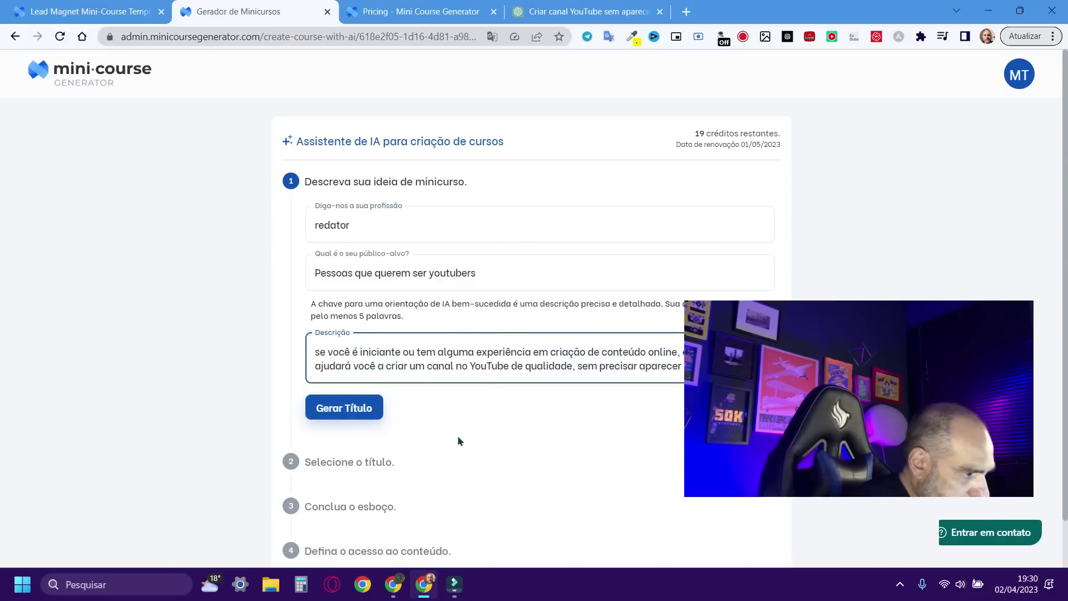
pyautogui.scroll(-1, 461, 434)
pyautogui.click(378, 357)
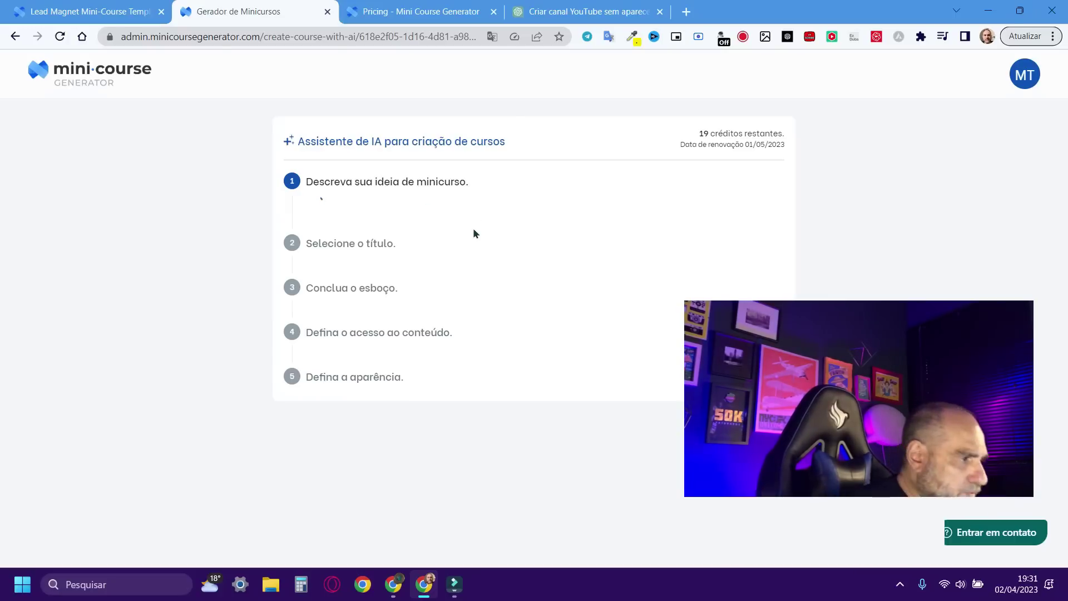
# Step: Choose the first suggested title, shorten it to "Crie conteúdo de qualidade para o YouTube sem precisar aparecer", and generate the outline
pyautogui.scroll(-2, 464, 354)
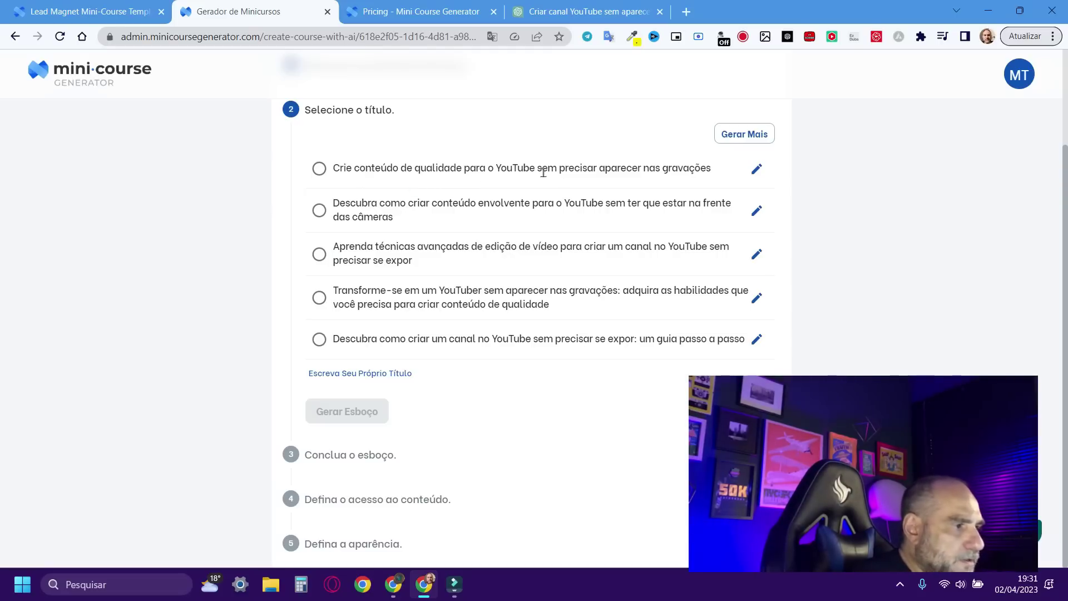
pyautogui.click(758, 172)
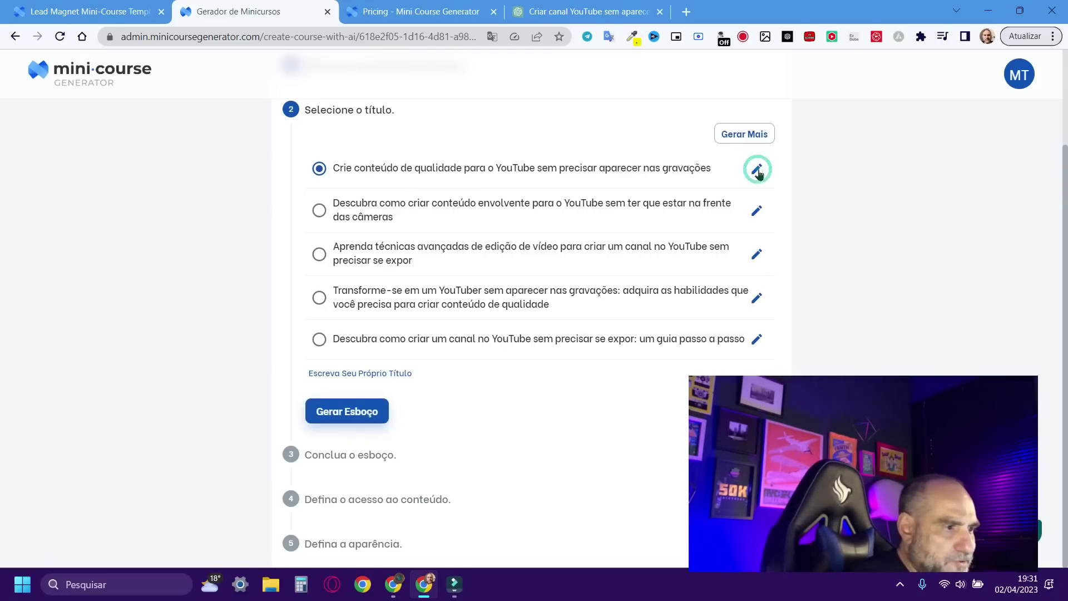
pyautogui.moveTo(642, 169); pyautogui.dragTo(715, 168)
pyautogui.press('BackSpace')
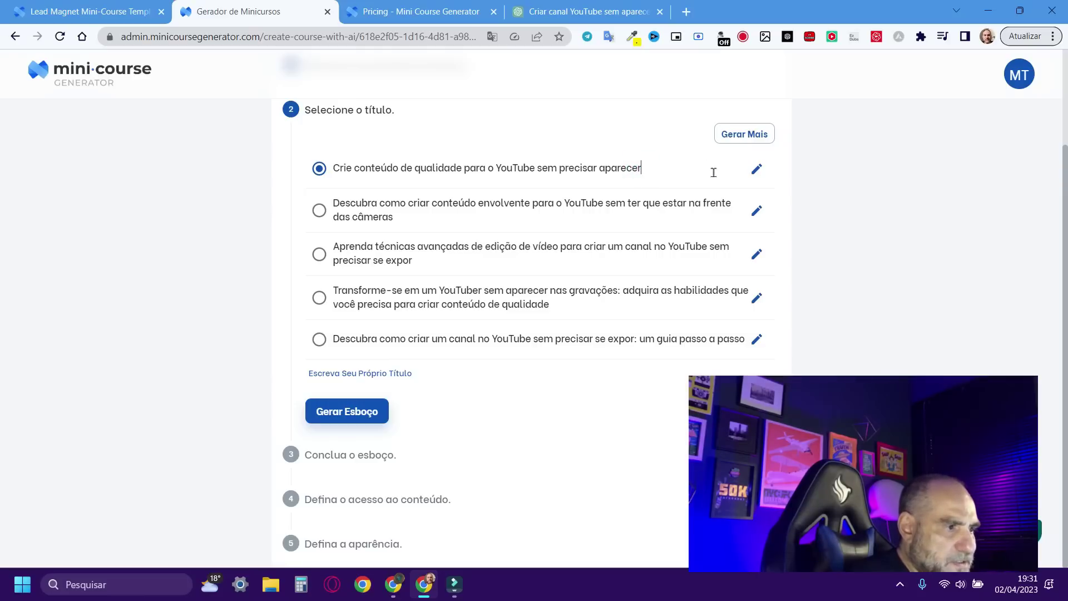
pyautogui.click(368, 402)
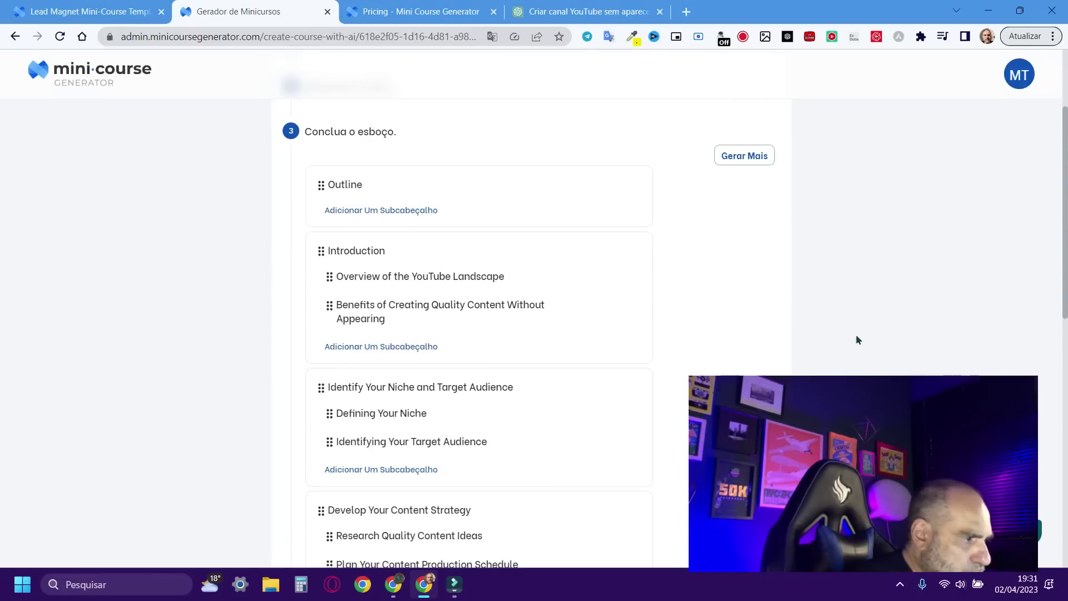
# Step: Accept the generated outline as it is and continue with the preselected first content access option
pyautogui.scroll(-11, 807, 319)
pyautogui.click(371, 444)
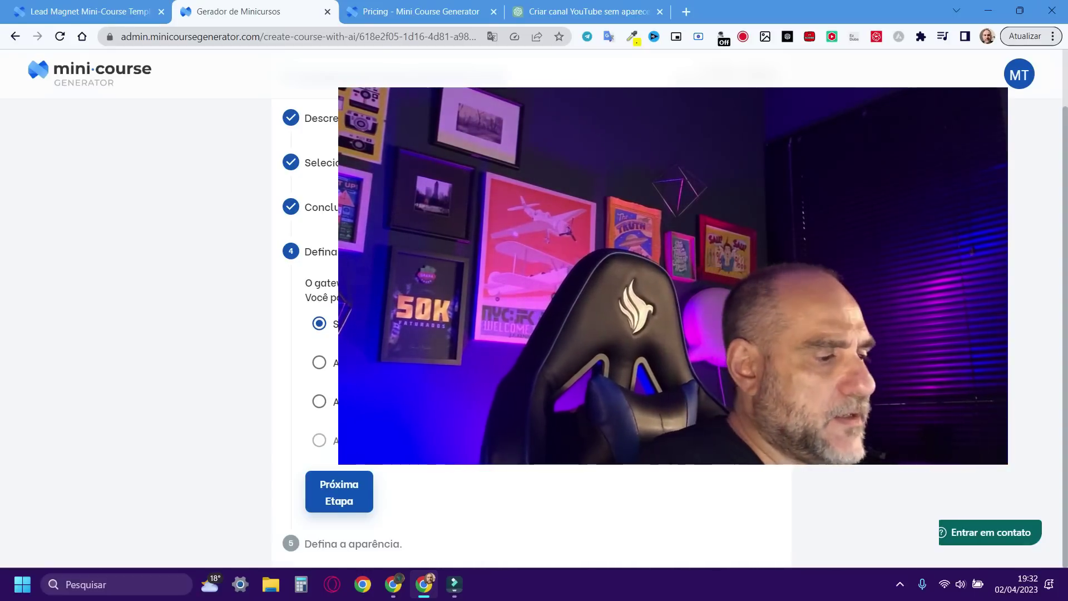
pyautogui.scroll(1, 557, 480)
pyautogui.scroll(-1, 556, 481)
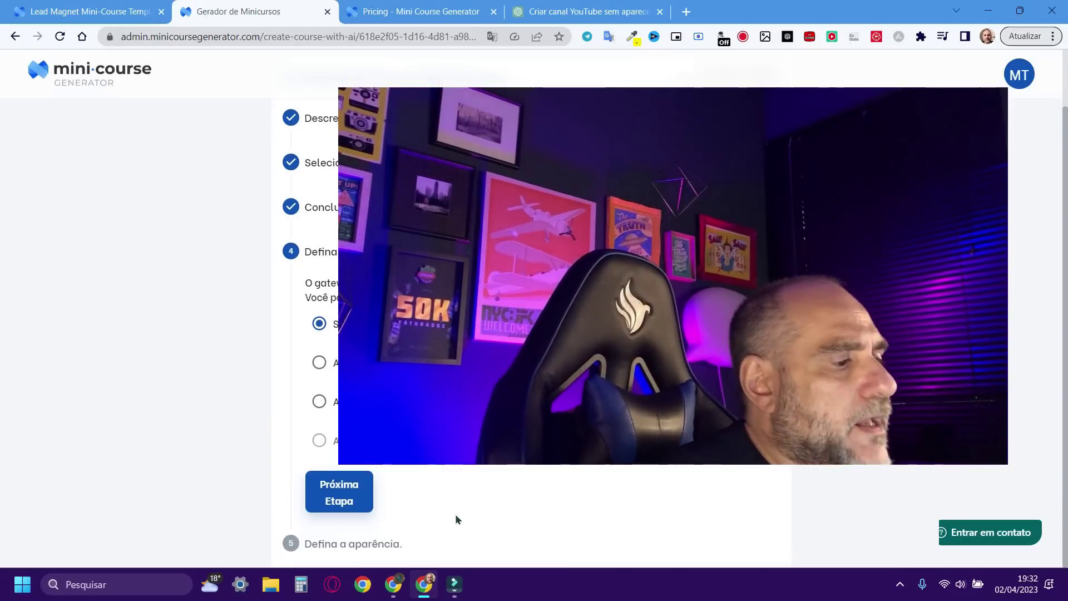
pyautogui.click(352, 488)
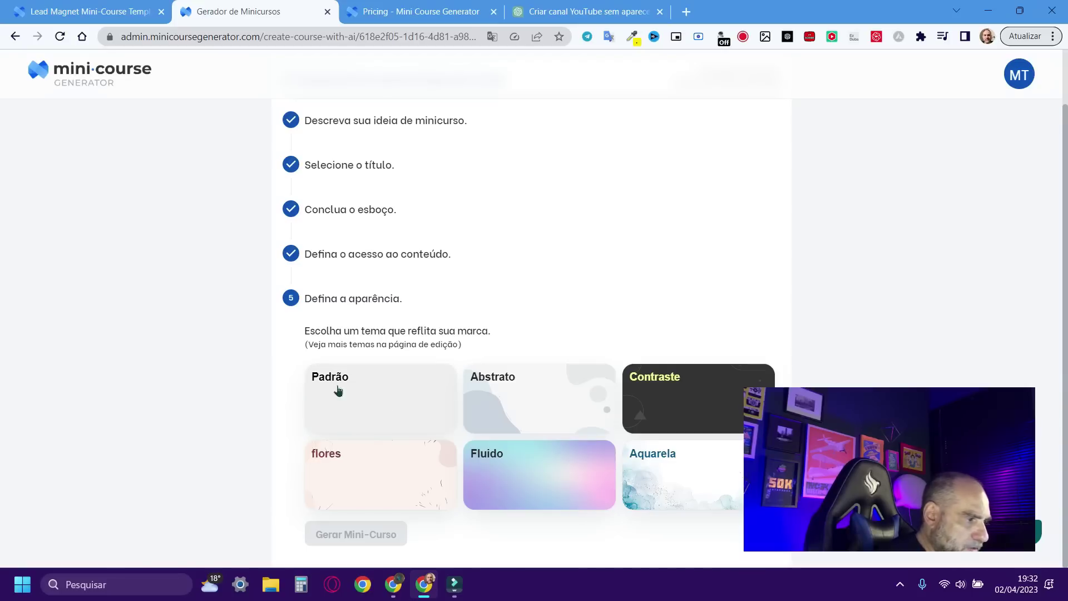
# Step: Choose the Fluido theme and generate the mini-course
pyautogui.click(544, 483)
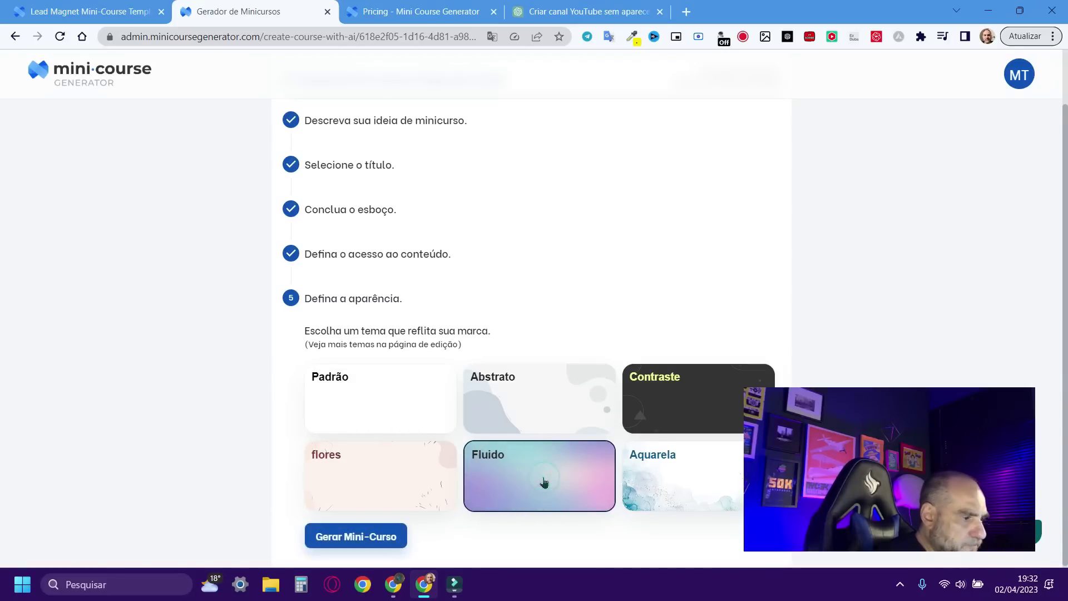
pyautogui.click(380, 535)
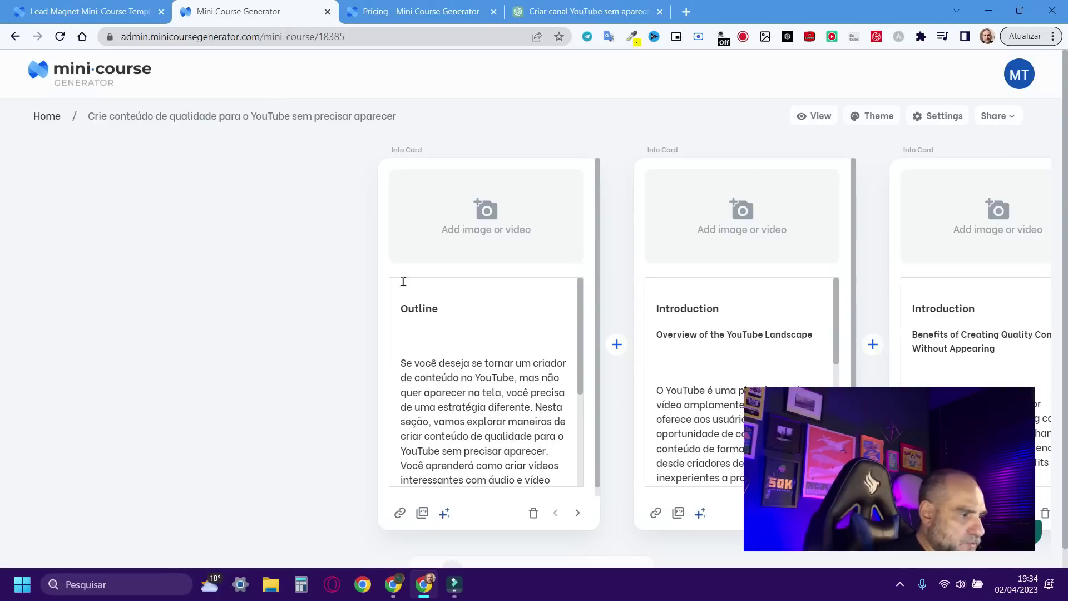
pyautogui.click(431, 309)
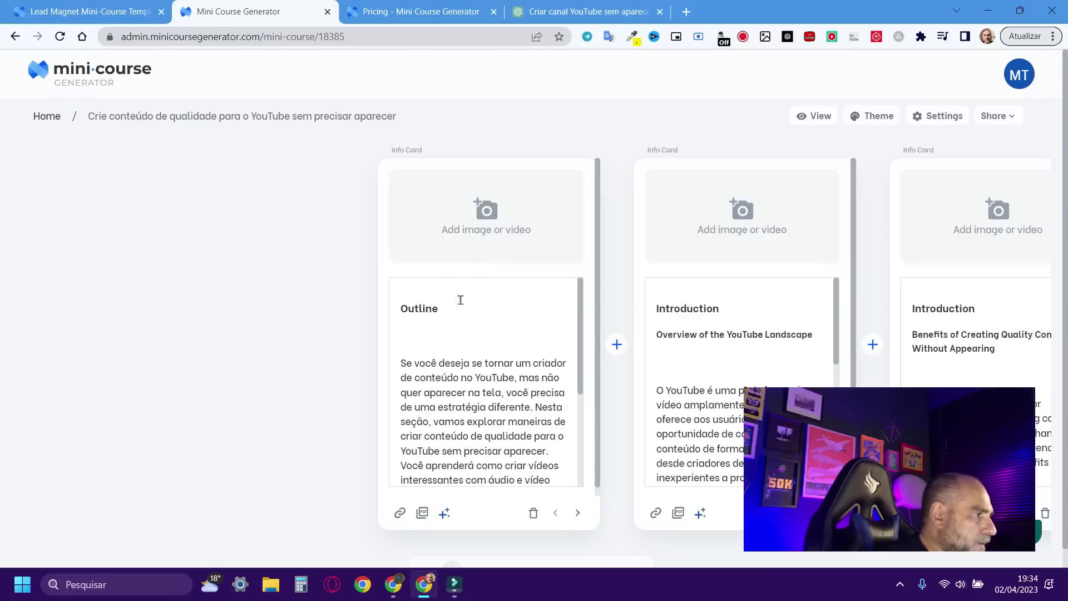
pyautogui.scroll(-1, 477, 403)
pyautogui.scroll(1, 500, 412)
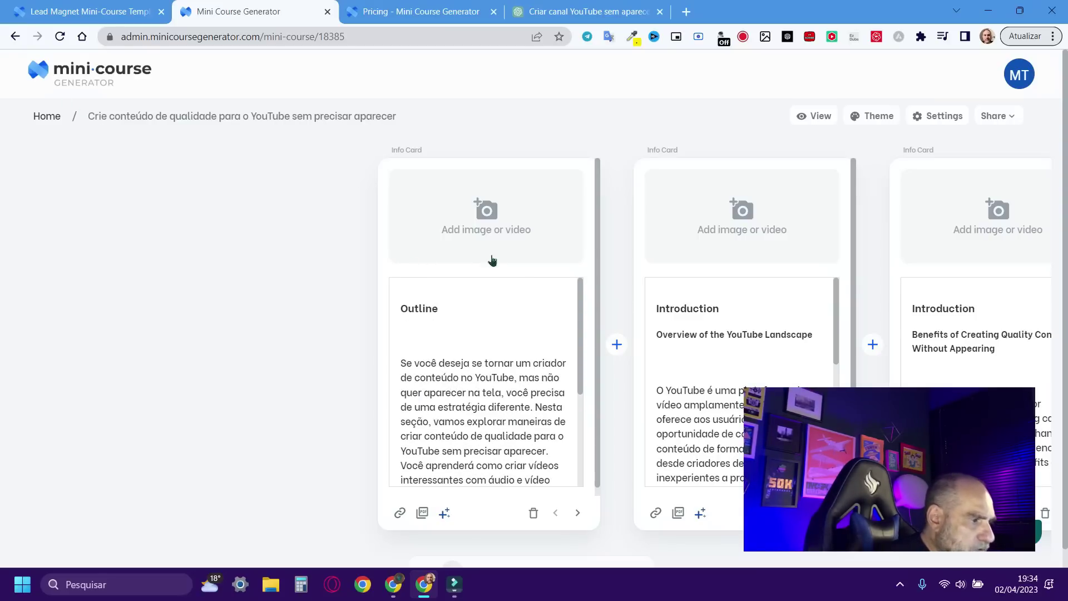
# Step: Open the media gallery for the first card, Outline, and search Unsplash for "filmagem"
pyautogui.click(489, 218)
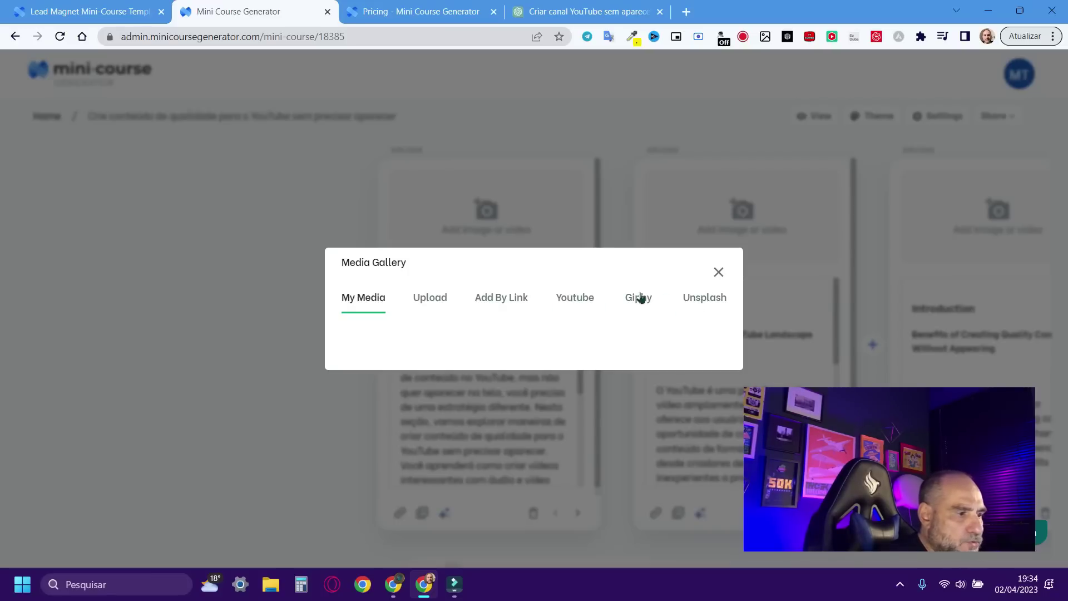
pyautogui.click(701, 299)
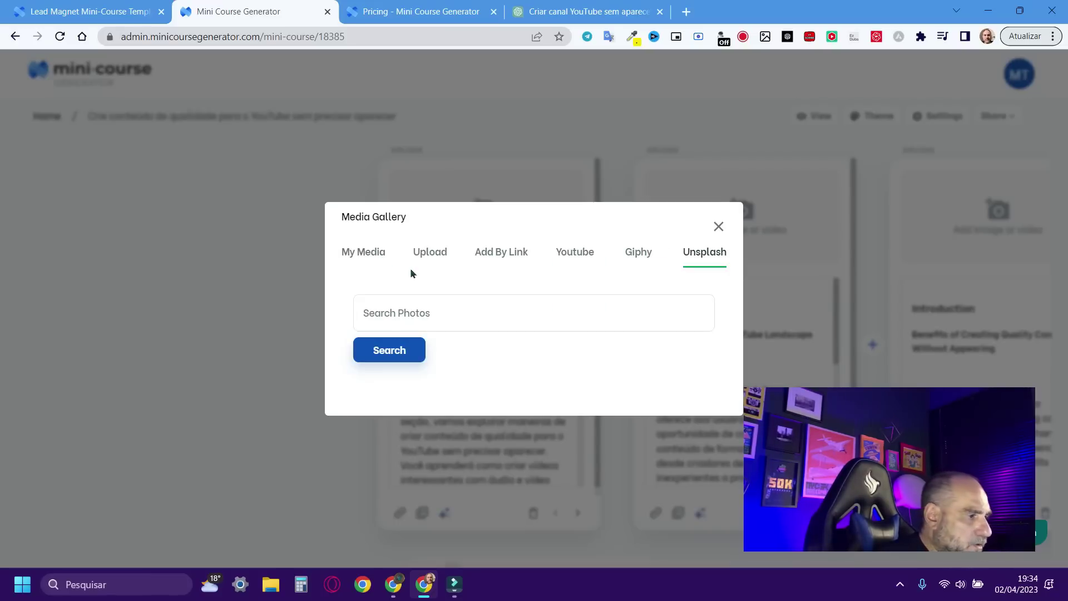
pyautogui.click(436, 315)
pyautogui.write('filmagem')
pyautogui.click(398, 350)
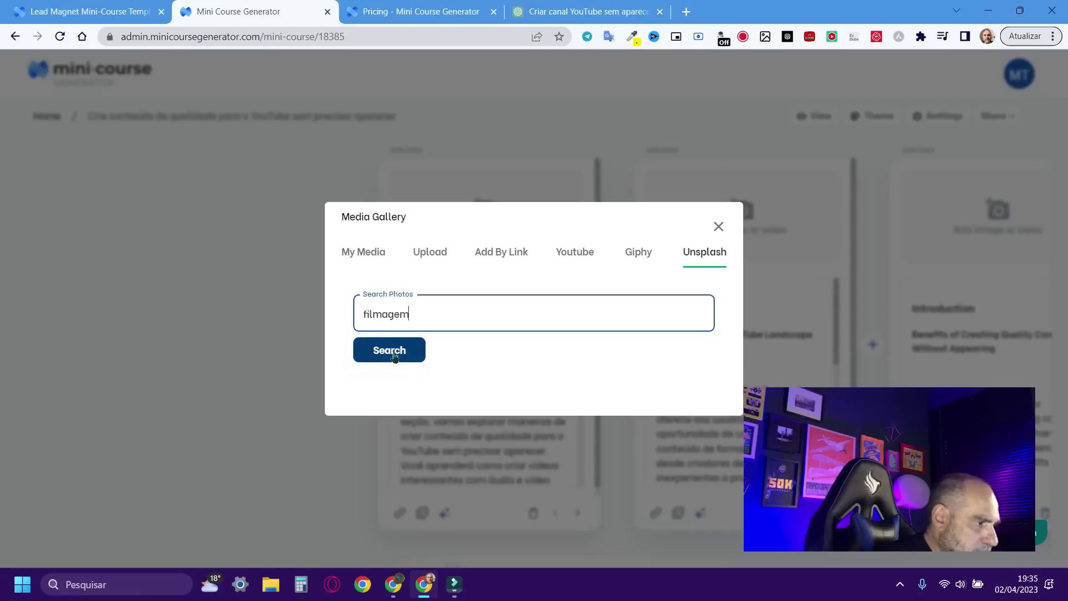
# Step: Search Unsplash for "video production" and add the photo of hands holding a clapperboard in a desert to the Outline card
pyautogui.click(541, 291)
pyautogui.hotkey('ctrl', 'a')
pyautogui.write('video pr')
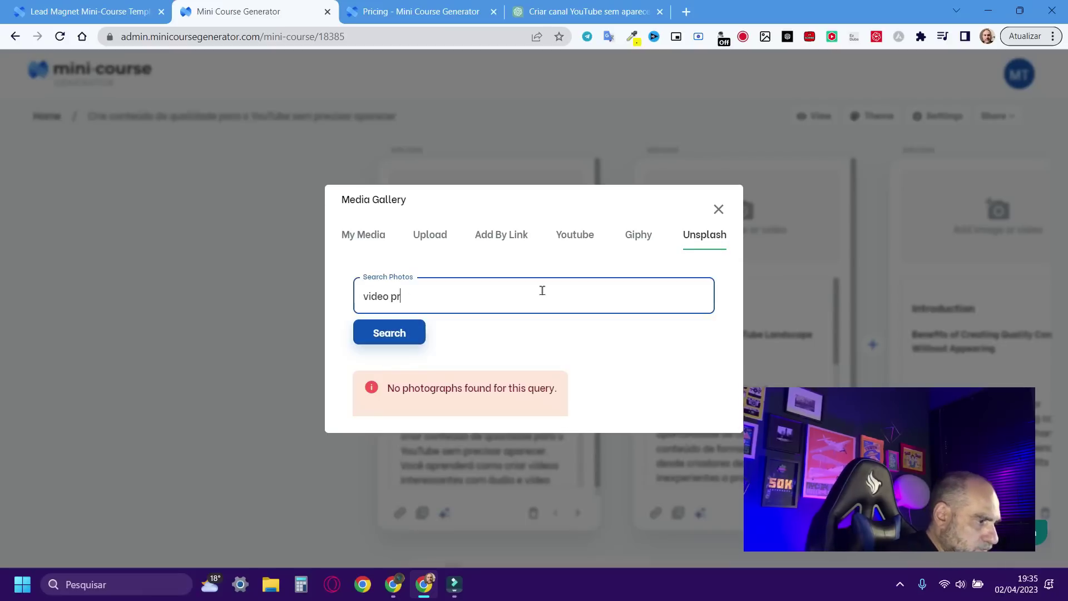
pyautogui.write('oduction')
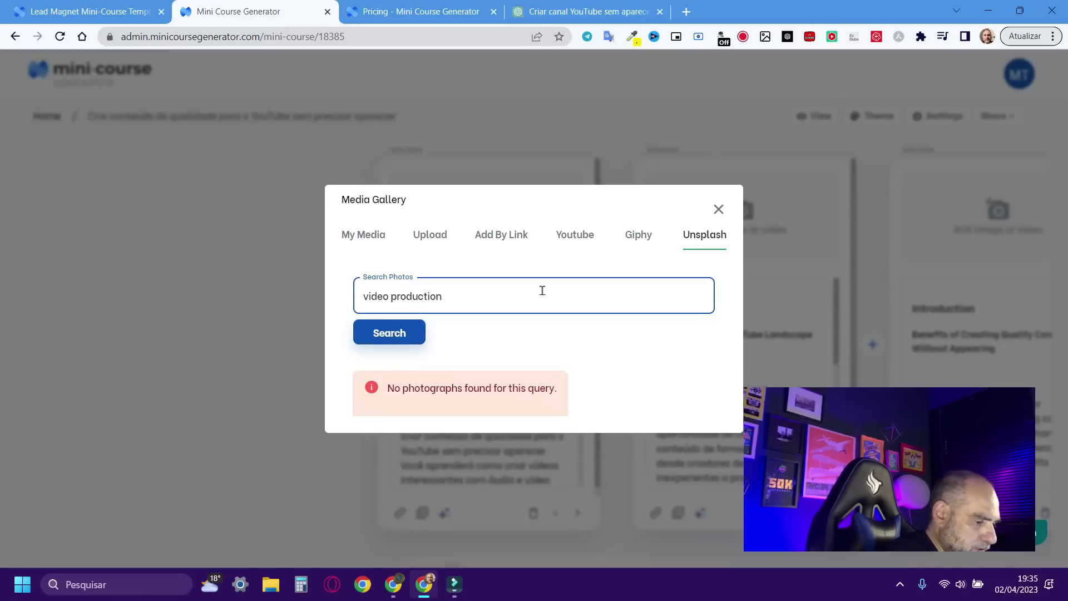
pyautogui.press('Return')
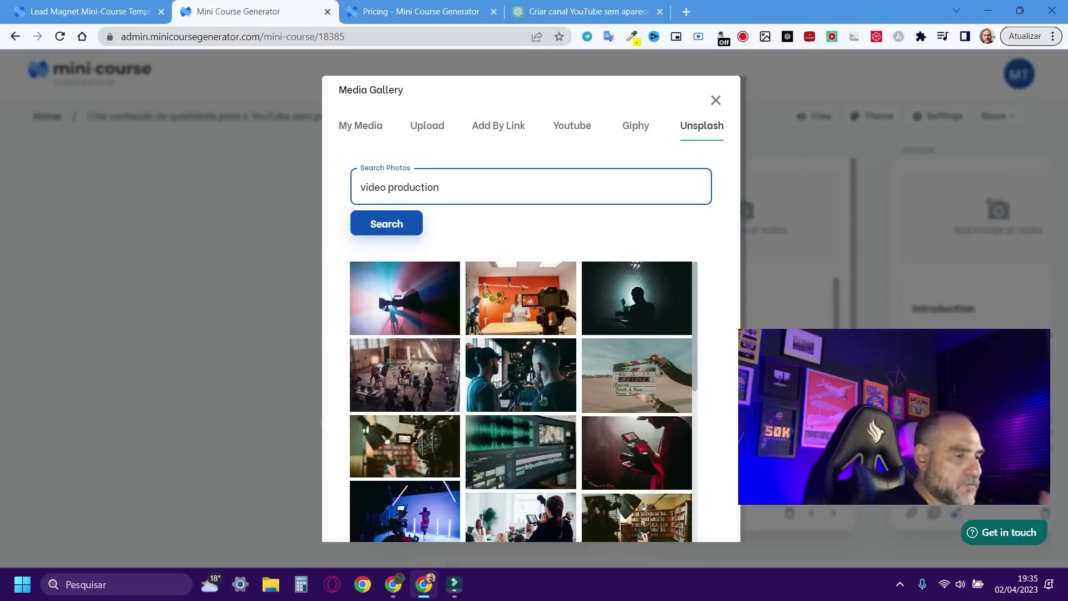
pyautogui.scroll(-2, 532, 306)
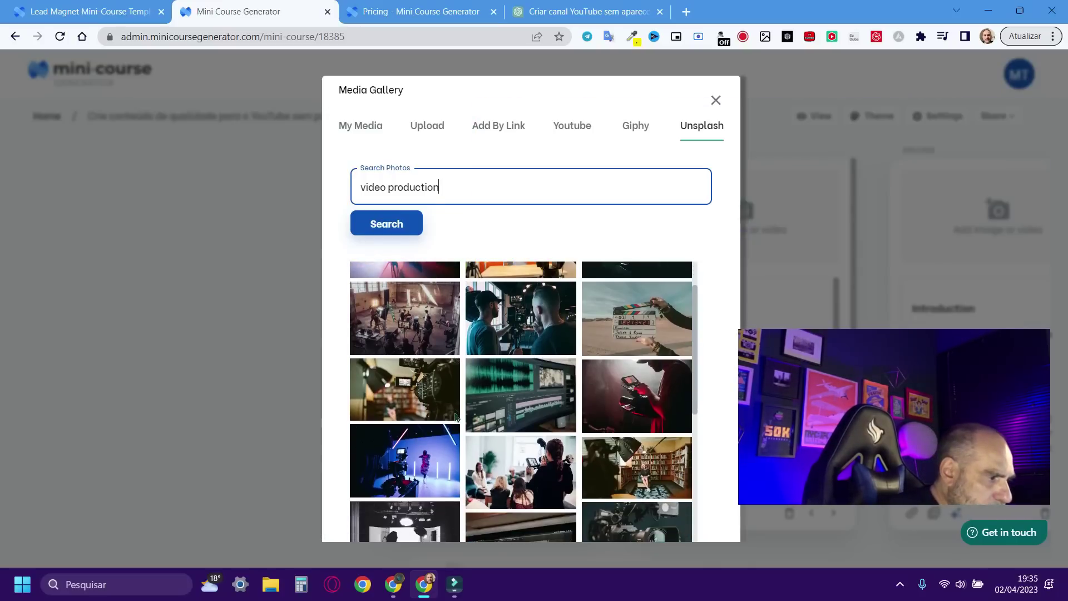
pyautogui.scroll(-3, 529, 306)
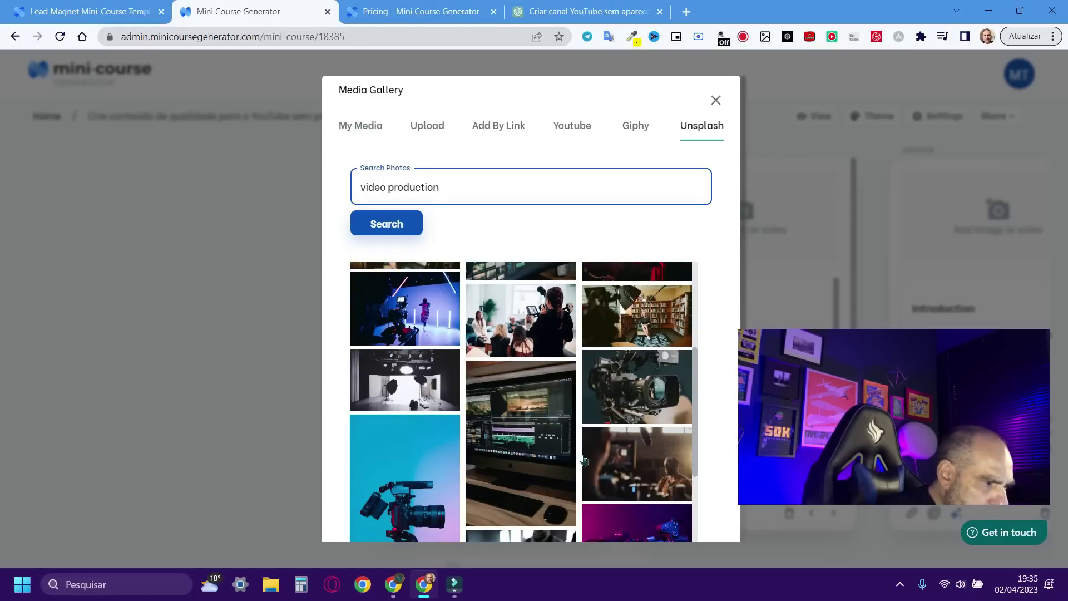
pyautogui.scroll(3, 583, 459)
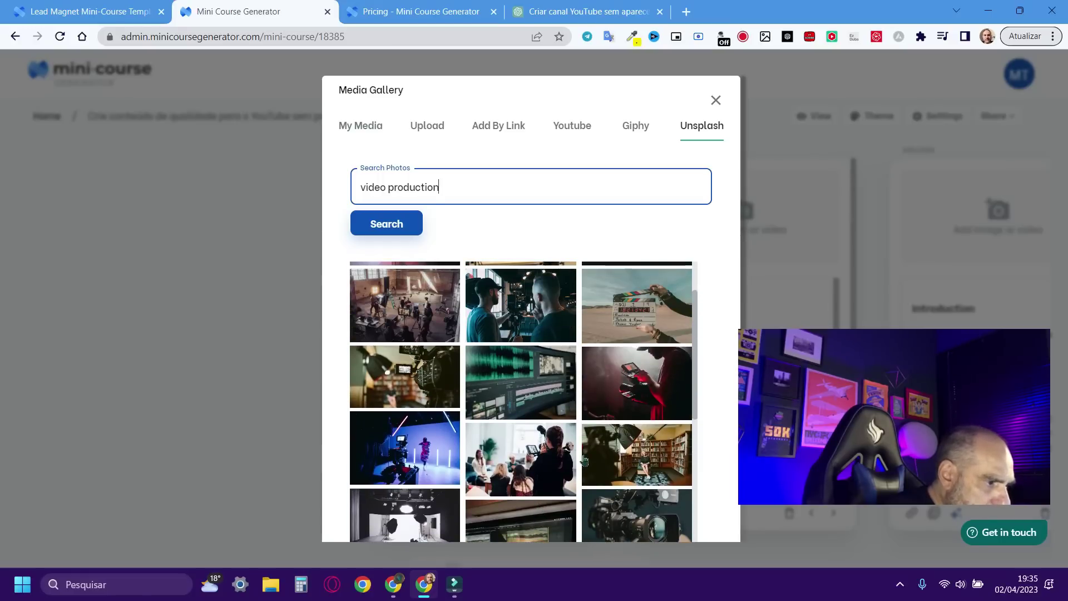
pyautogui.click(637, 309)
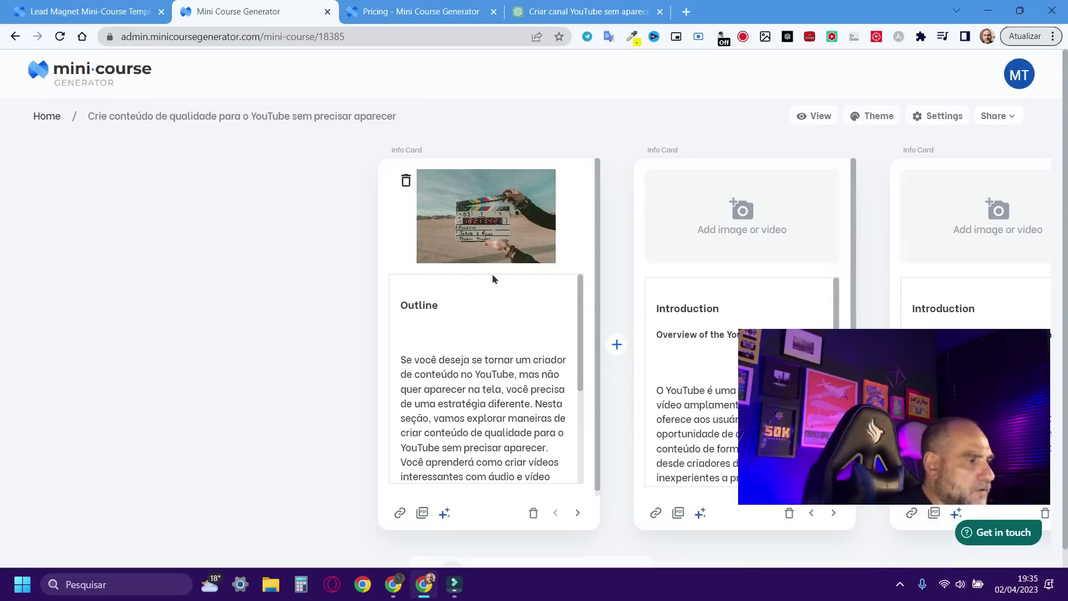
pyautogui.scroll(-3, 456, 362)
pyautogui.scroll(3, 422, 446)
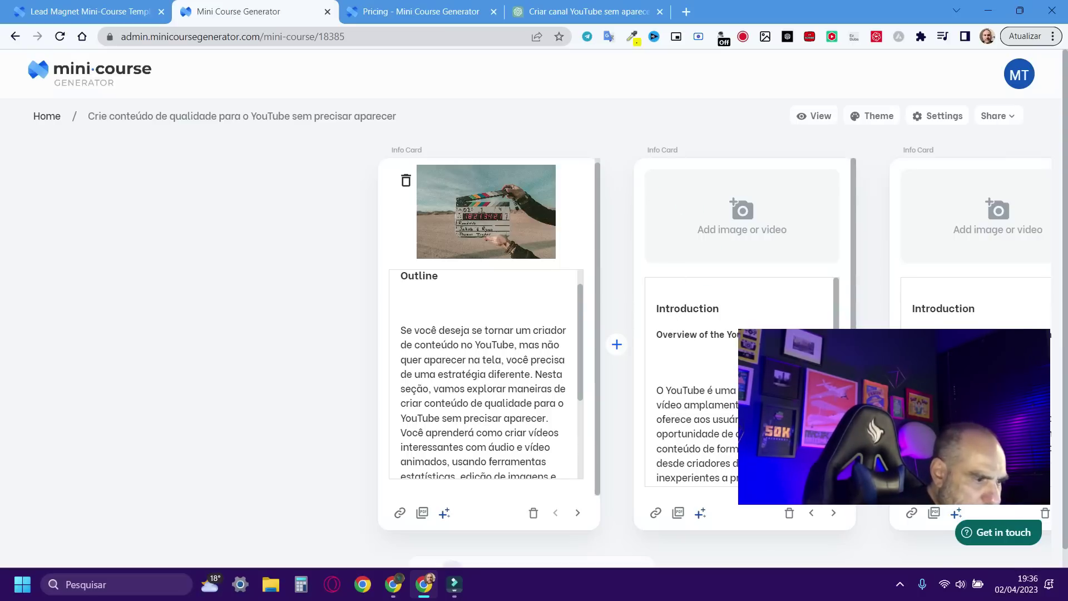
# Step: Search Unsplash for "youtube" and add the photo of a laptop showing the YouTube page to the second card, Introduction
pyautogui.click(745, 210)
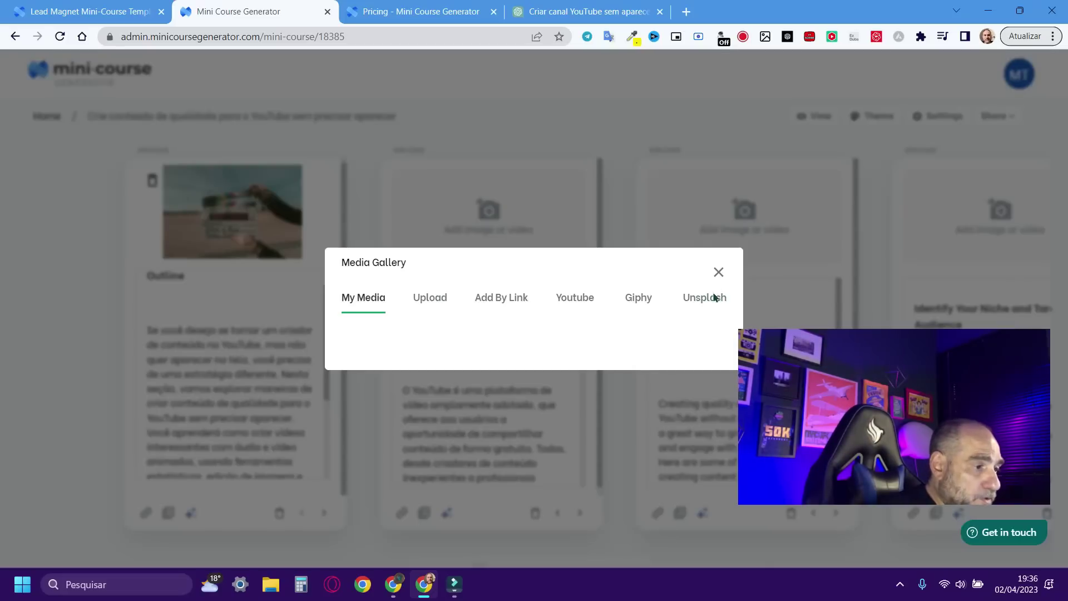
pyautogui.click(704, 298)
pyautogui.click(407, 317)
pyautogui.write('youtube')
pyautogui.press('Return')
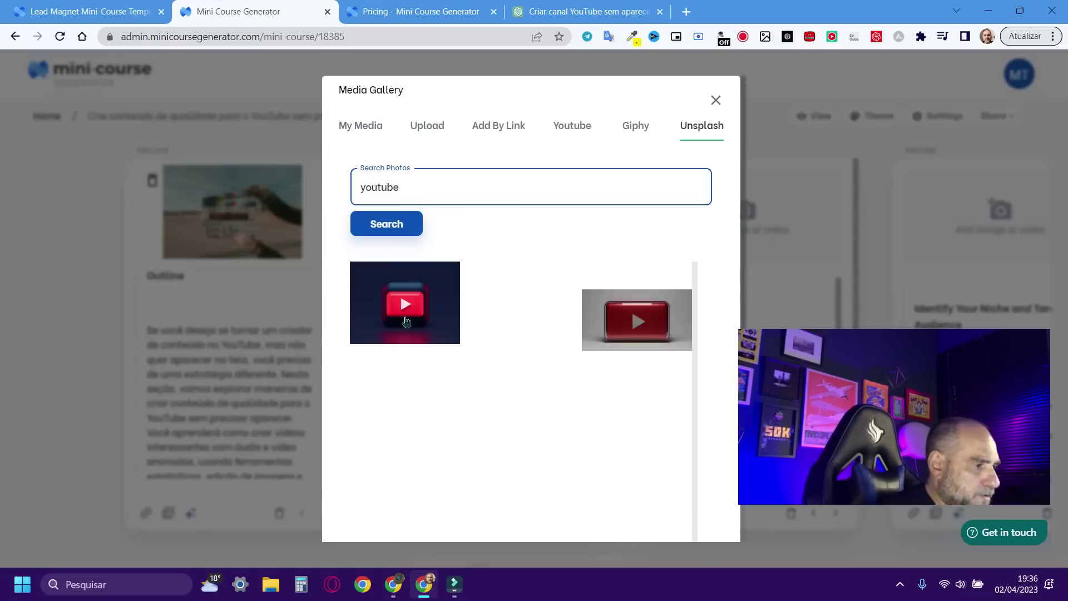
pyautogui.click(406, 319)
pyautogui.scroll(-2, 651, 389)
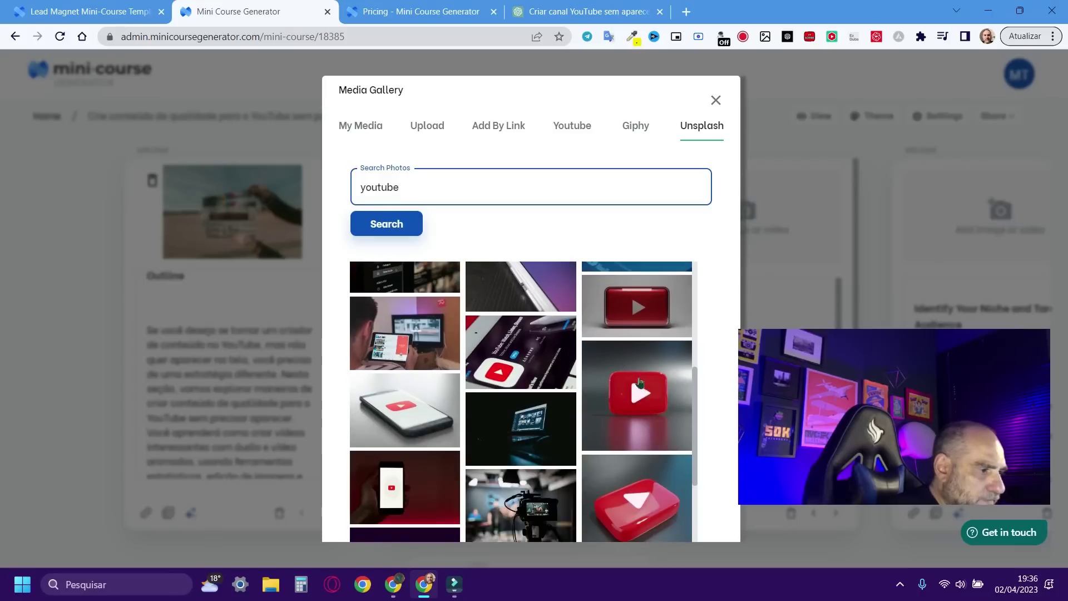
pyautogui.scroll(-4, 629, 411)
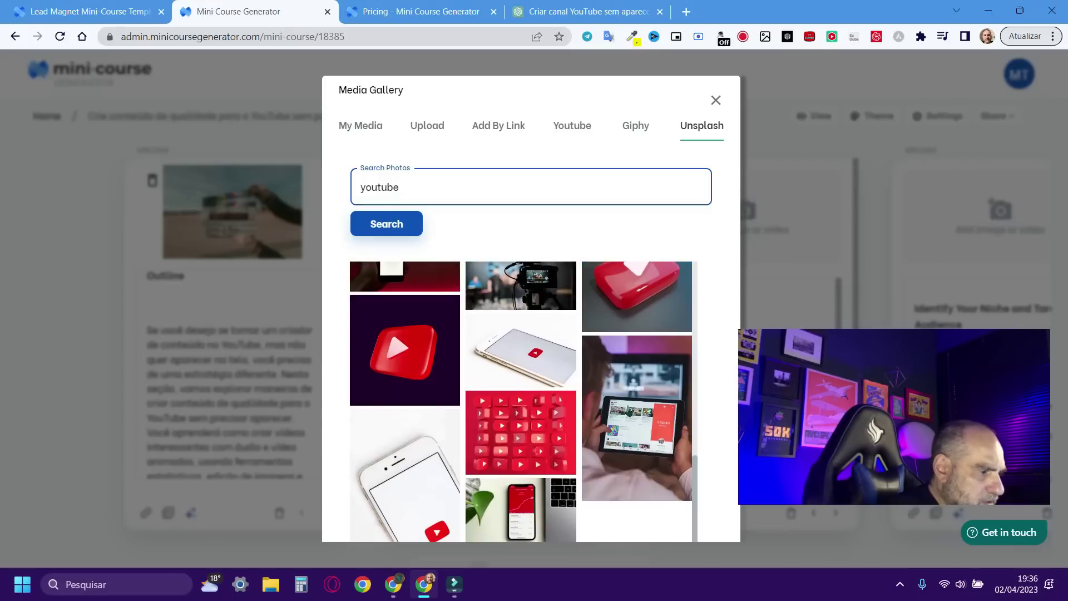
pyautogui.scroll(-3, 629, 412)
pyautogui.click(388, 396)
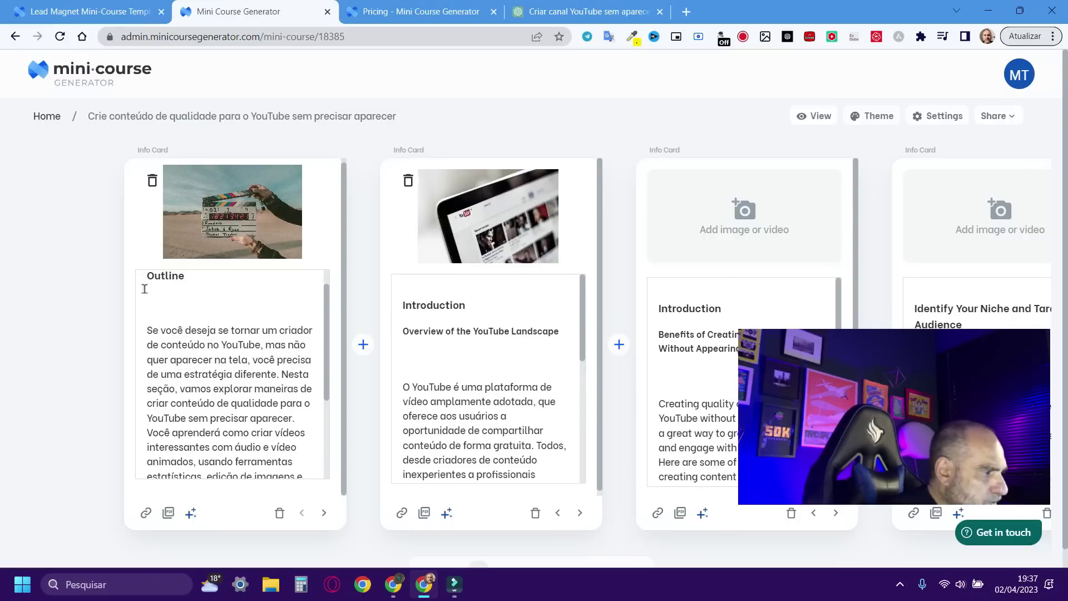
# Step: Translate the heading "Overview of the YouTube Landscape" and the rest of the editor page into Portuguese
pyautogui.moveTo(396, 328); pyautogui.dragTo(514, 322)
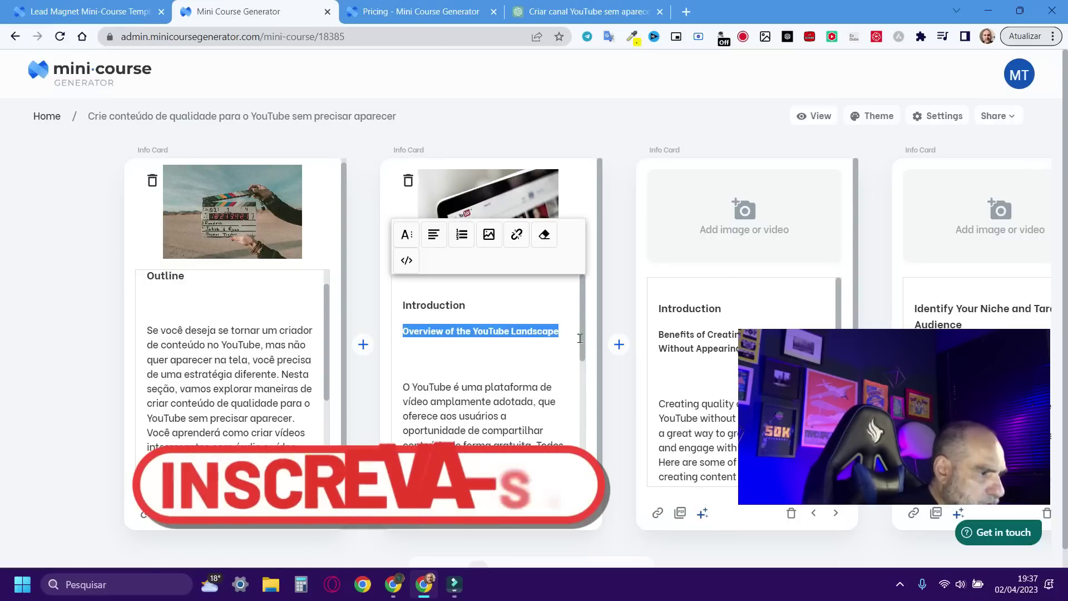
pyautogui.rightClick(513, 327)
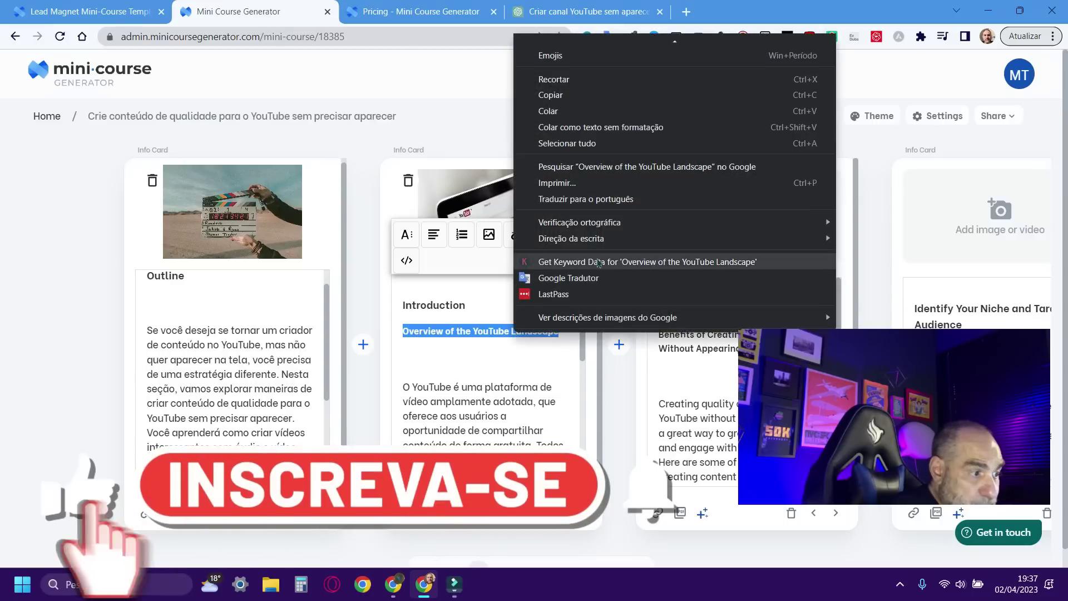
pyautogui.click(594, 199)
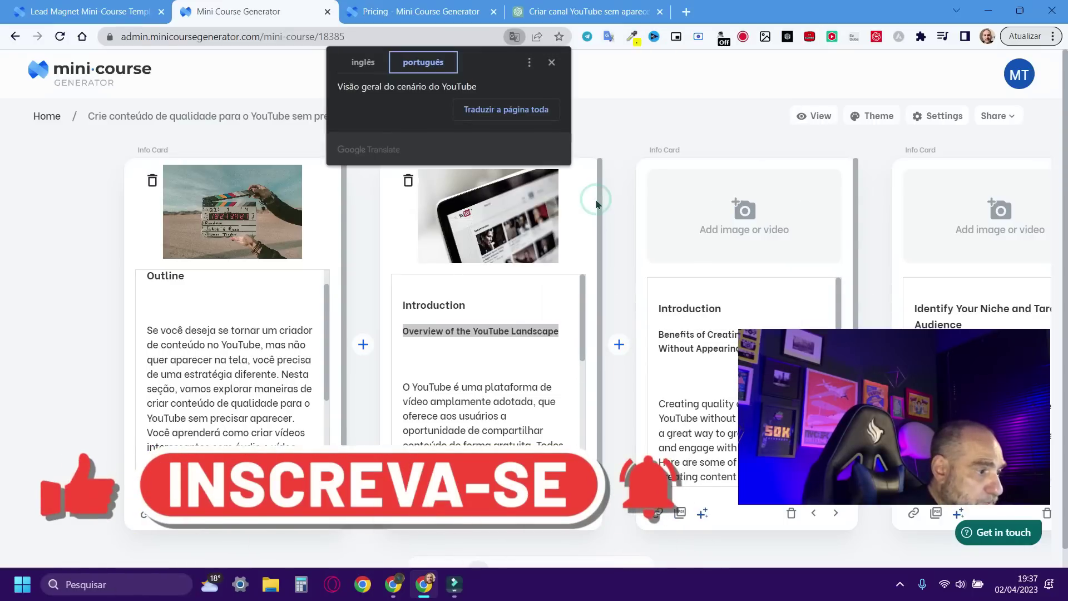
pyautogui.click(519, 295)
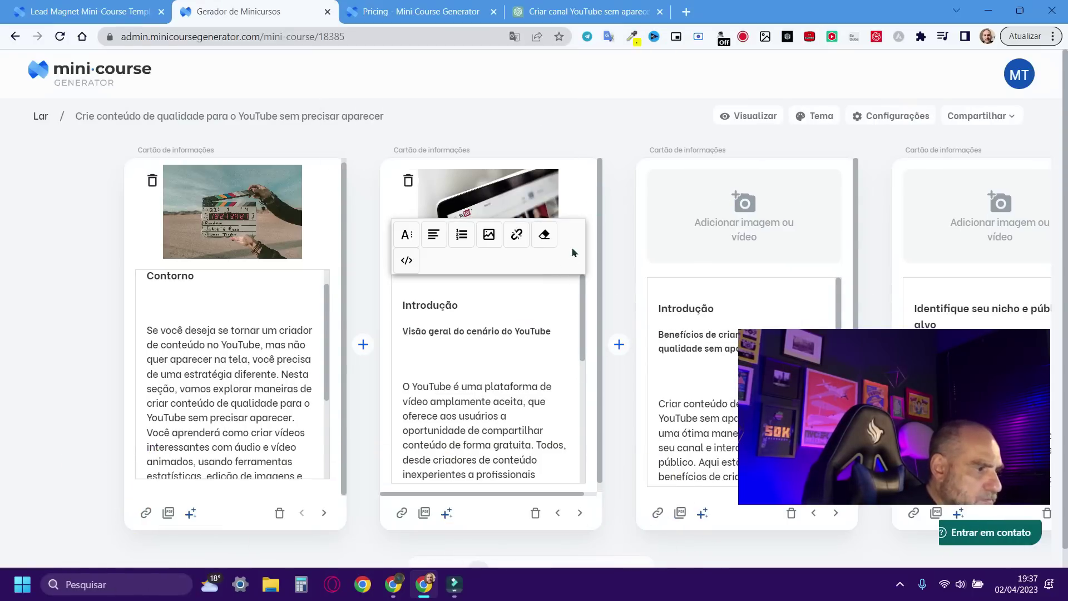
pyautogui.click(554, 87)
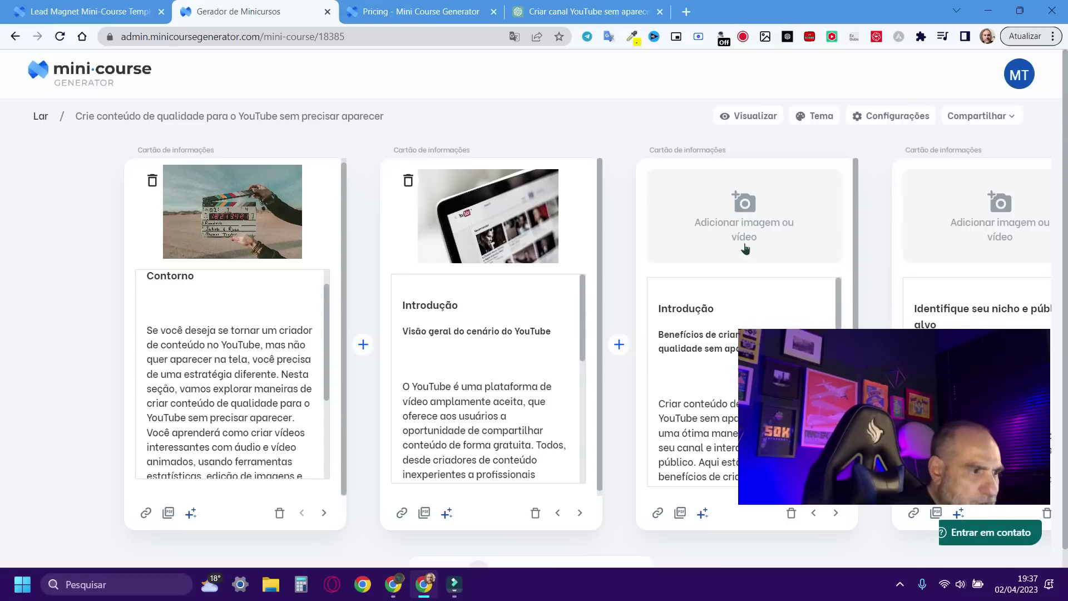
# Step: Search Unsplash for "shame" and add the photo of a child covering her face to the third card, about creating content without appearing
pyautogui.click(747, 207)
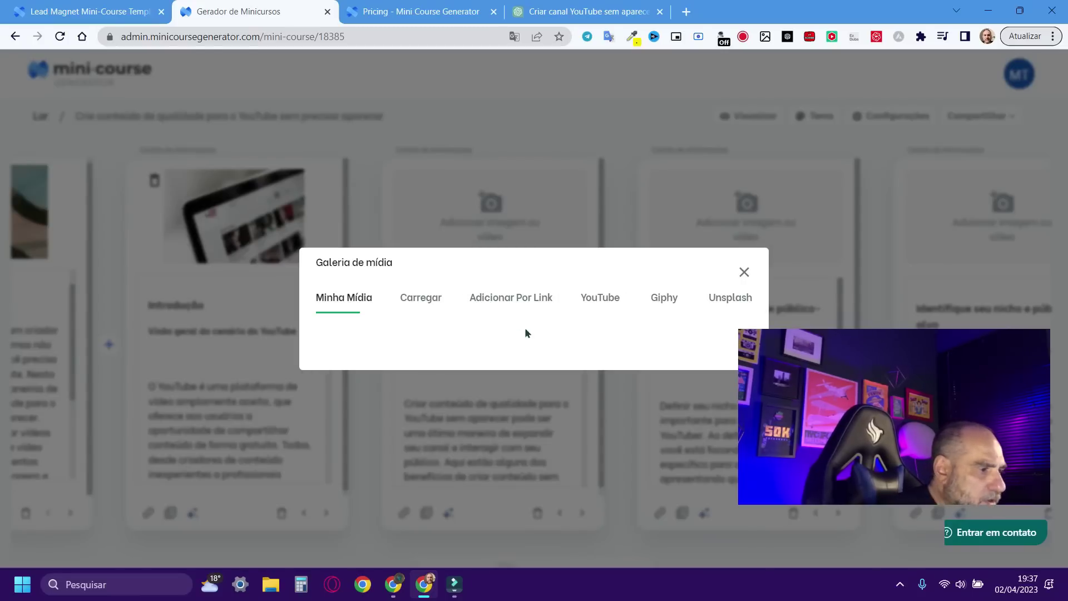
pyautogui.click(744, 272)
pyautogui.click(749, 260)
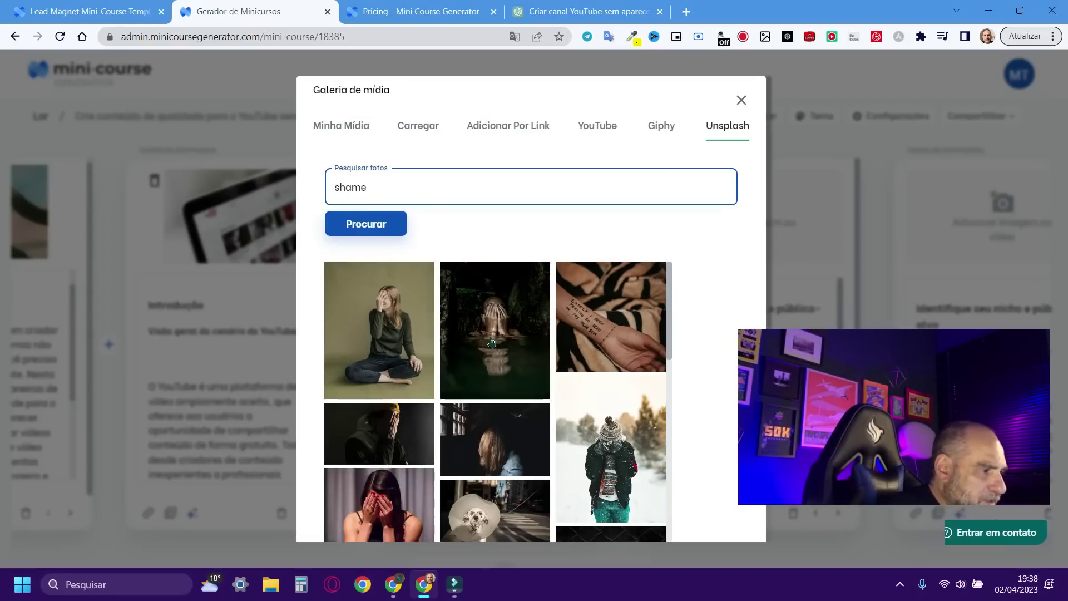
pyautogui.scroll(-5, 481, 333)
pyautogui.scroll(5, 482, 387)
pyautogui.click(380, 376)
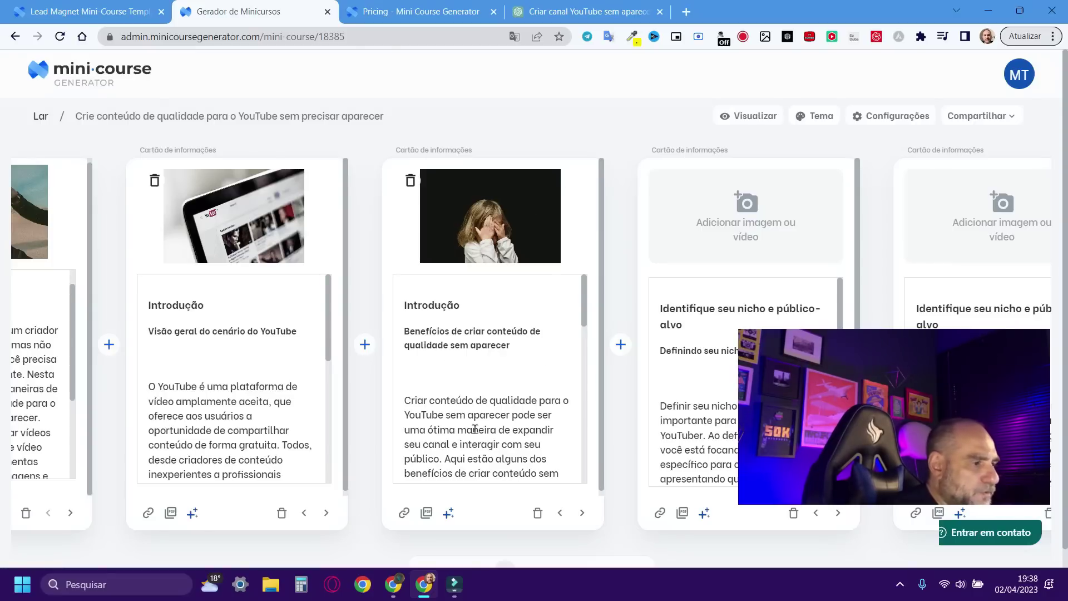
pyautogui.scroll(-2, 460, 310)
pyautogui.scroll(2, 462, 311)
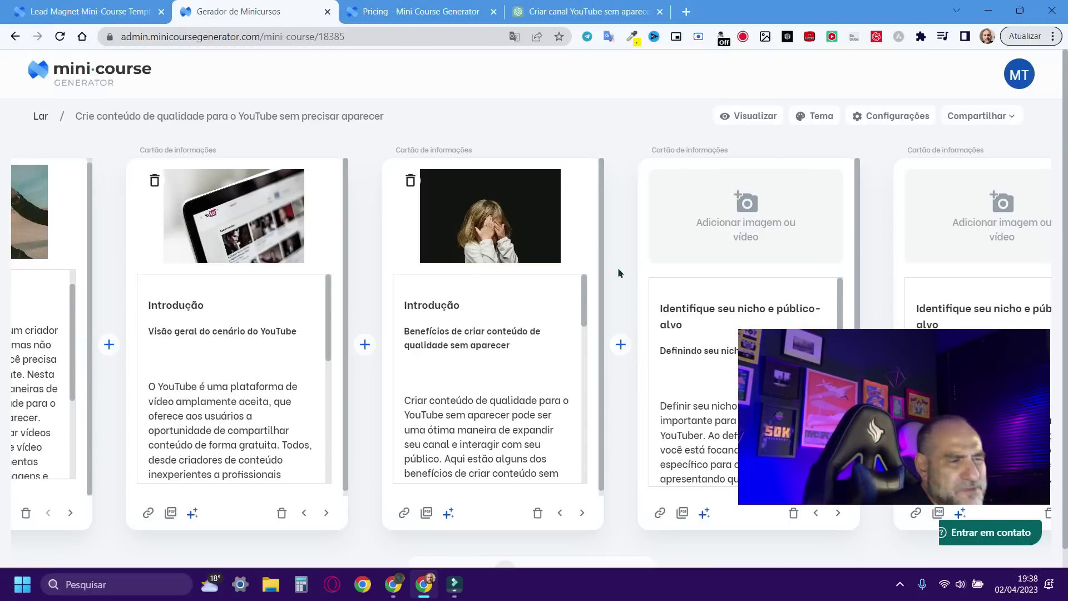
pyautogui.scroll(-3, 392, 367)
pyautogui.scroll(3, 402, 391)
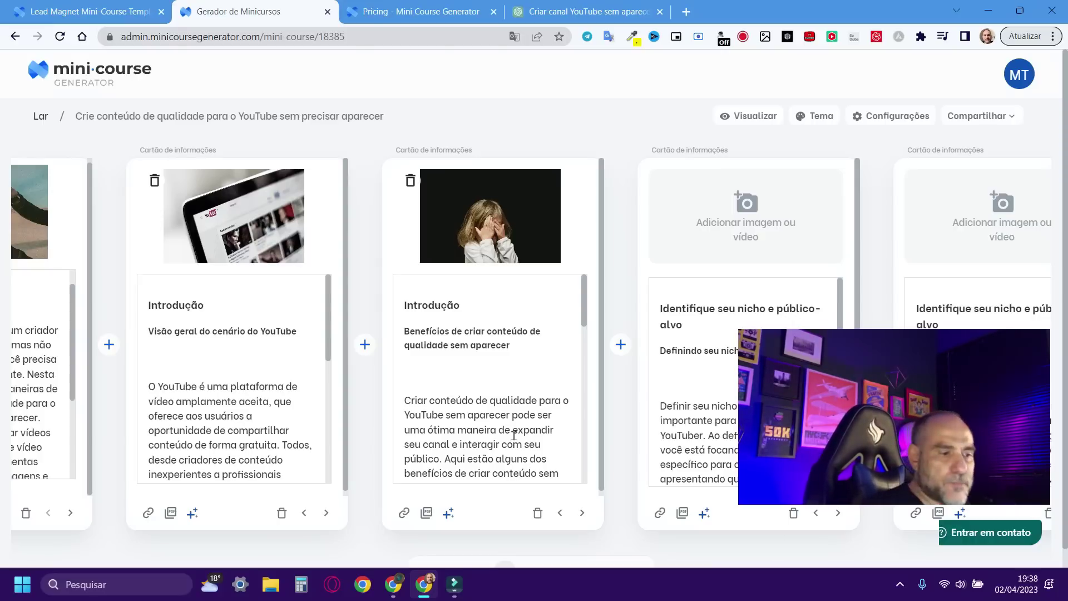
# Step: Open the learner view of the mini-course and translate its start page into Portuguese
pyautogui.click(763, 114)
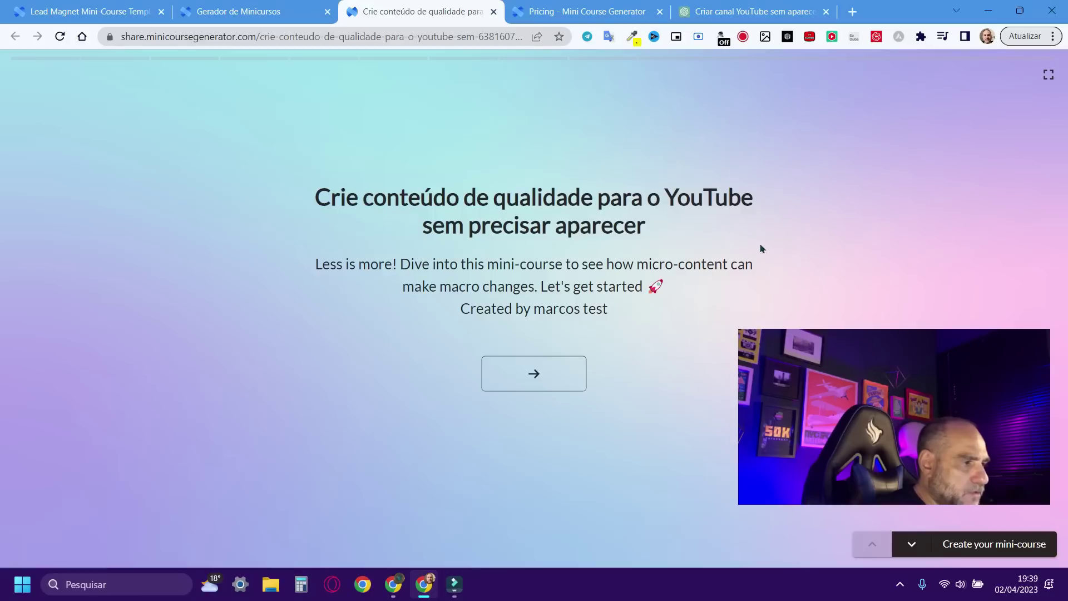
pyautogui.rightClick(634, 289)
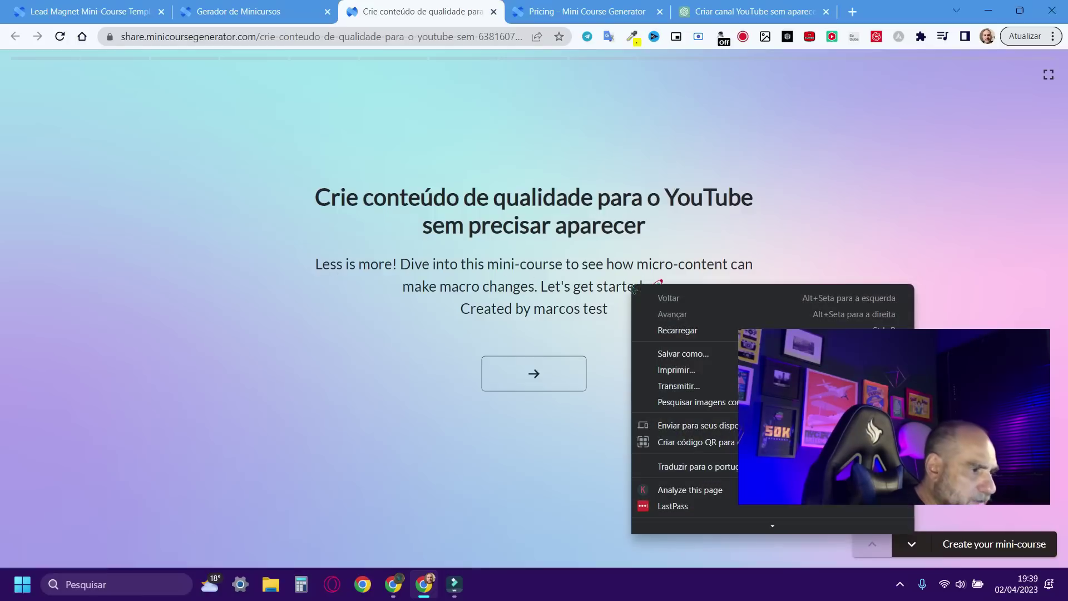
pyautogui.click(688, 466)
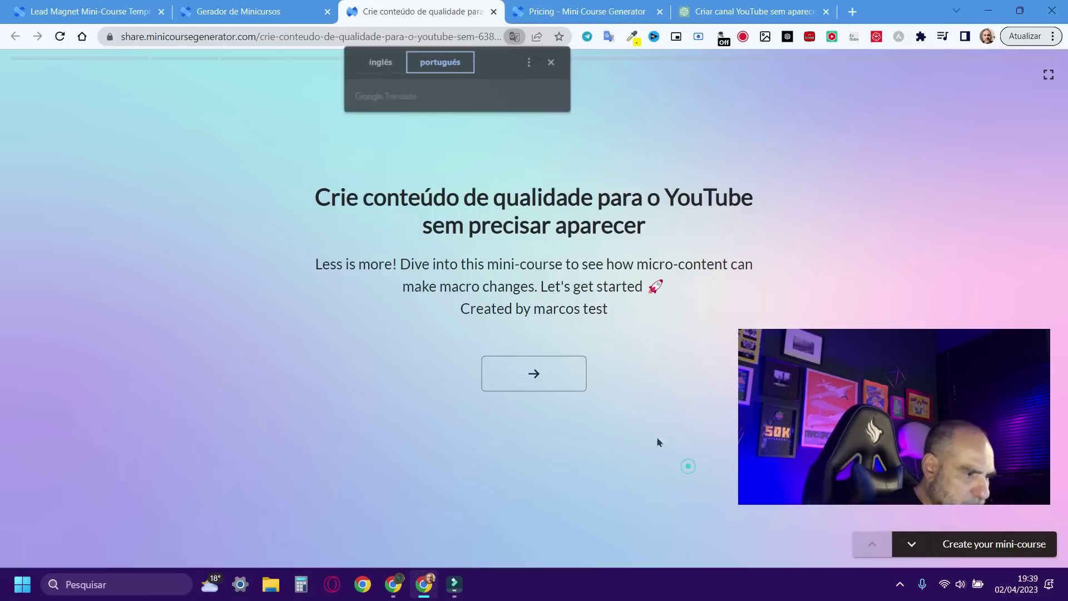
pyautogui.click(827, 188)
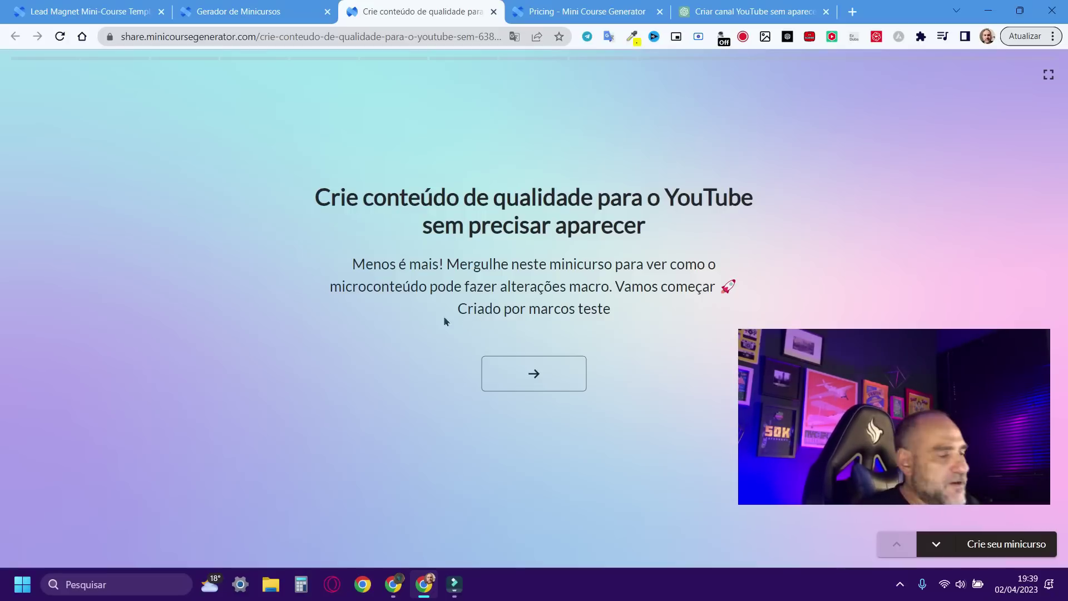
# Step: Start the mini-course preview, review the first card's image and text, and advance to the Introduction card
pyautogui.click(538, 373)
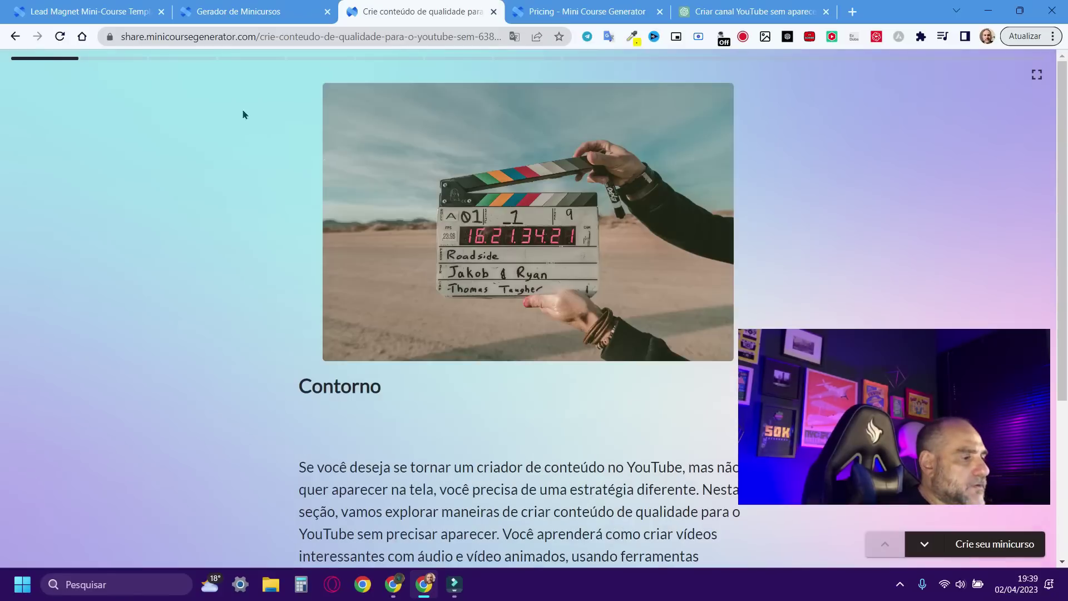
pyautogui.scroll(-4, 810, 209)
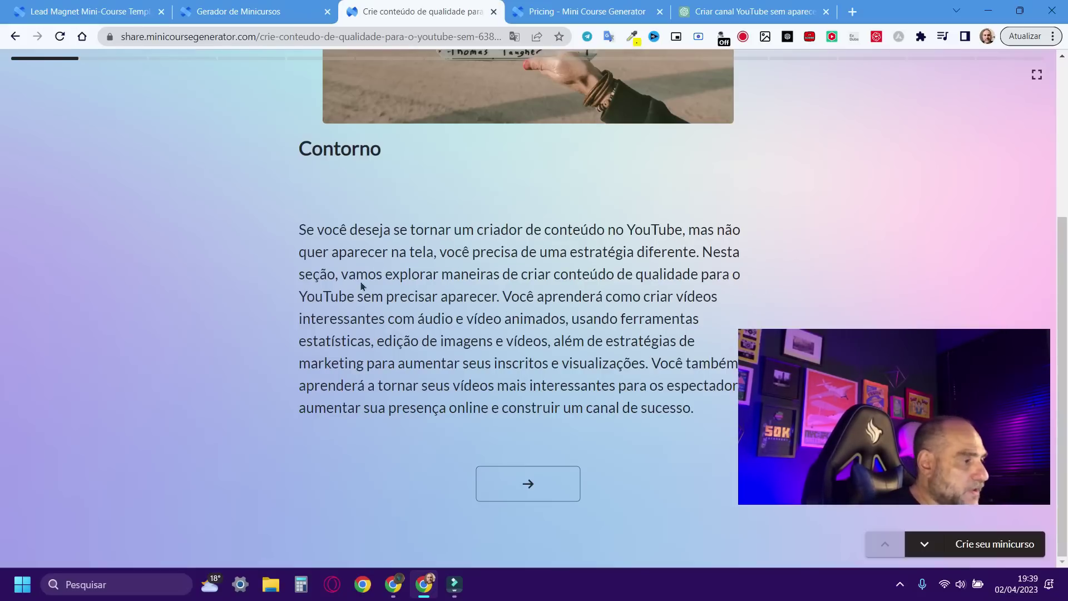
pyautogui.scroll(4, 478, 326)
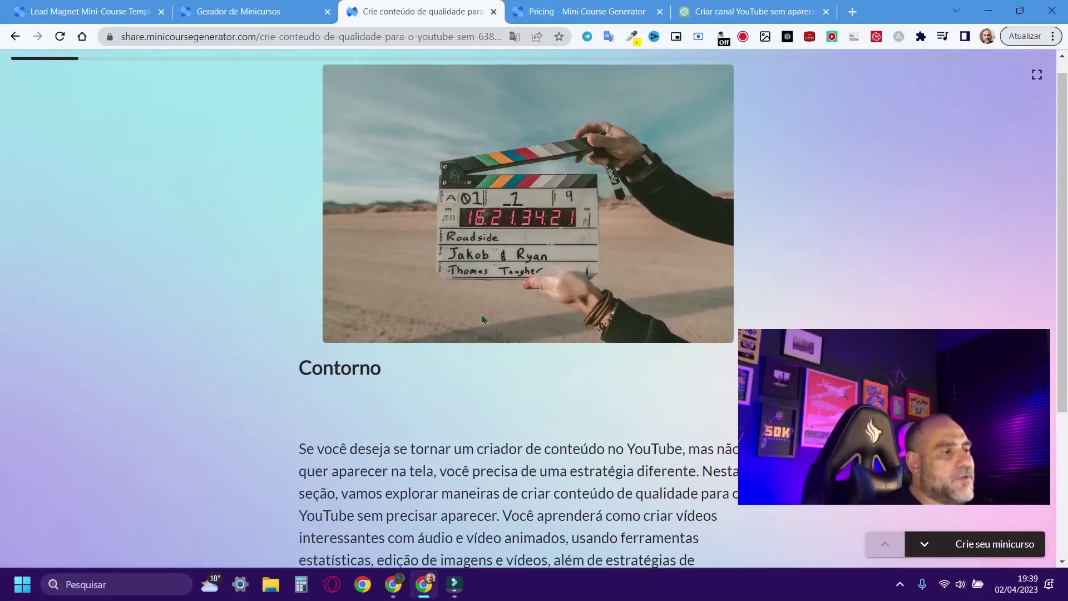
pyautogui.scroll(-4, 482, 317)
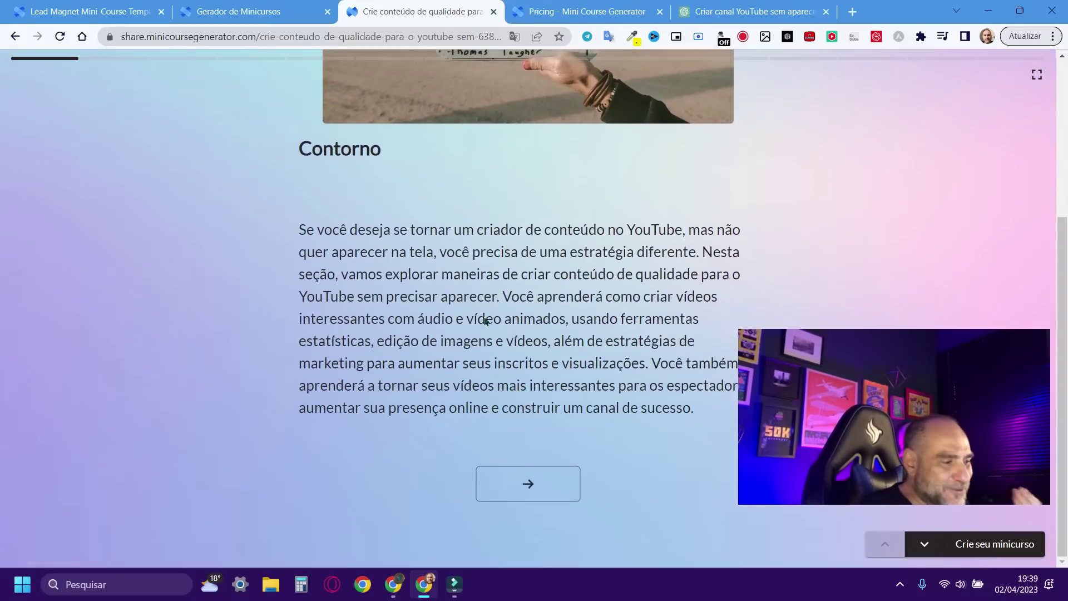
pyautogui.click(531, 482)
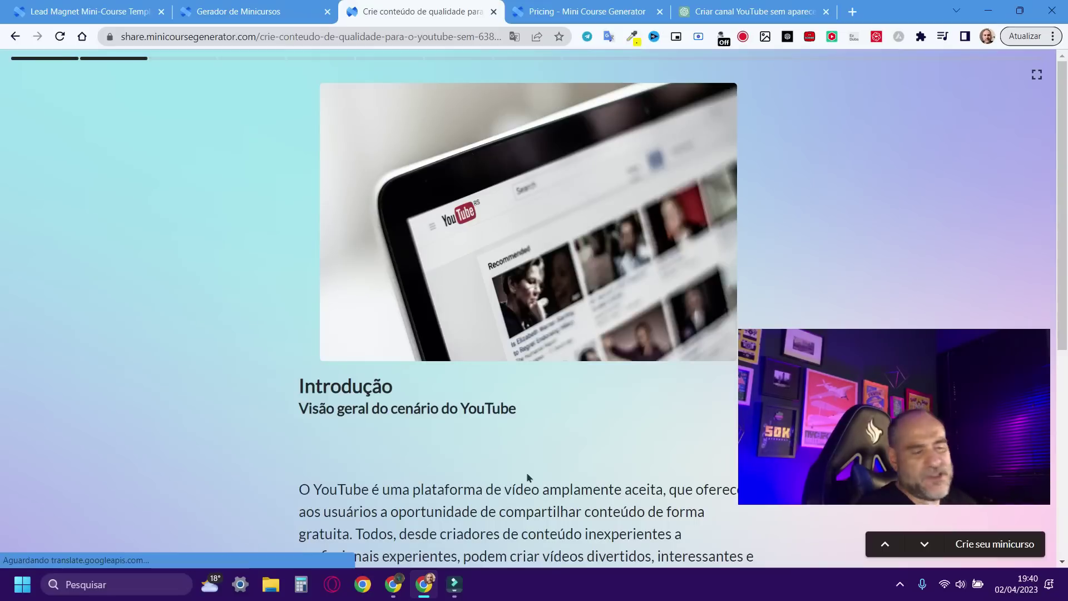